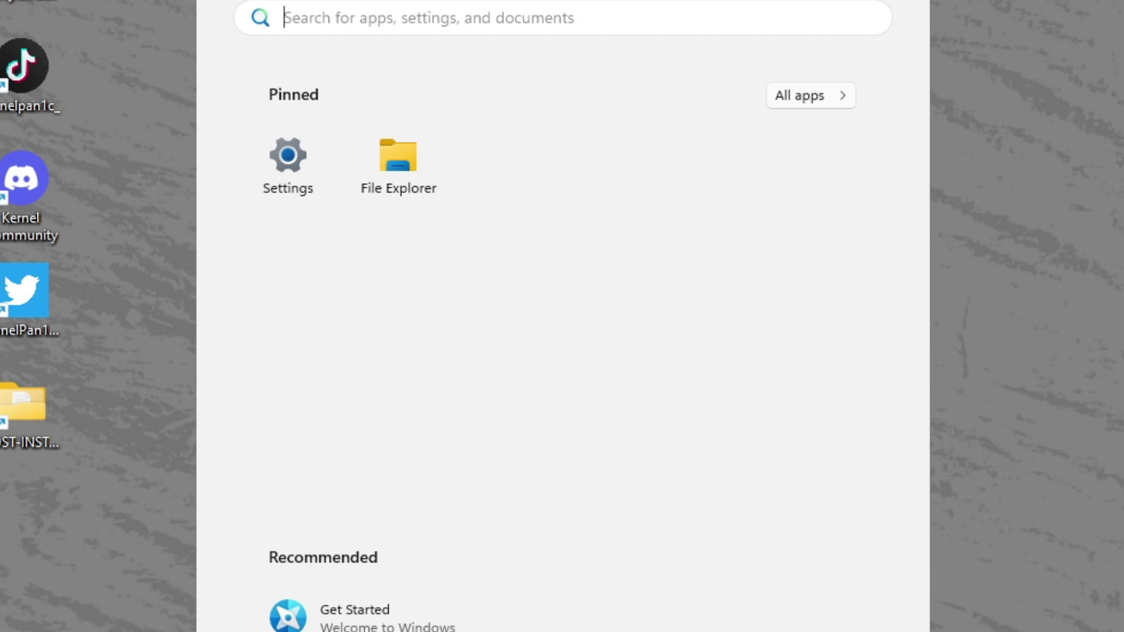
# Close the Start menu and dismiss the notice about being signed out before the restart
pyautogui.click(1053, 329)
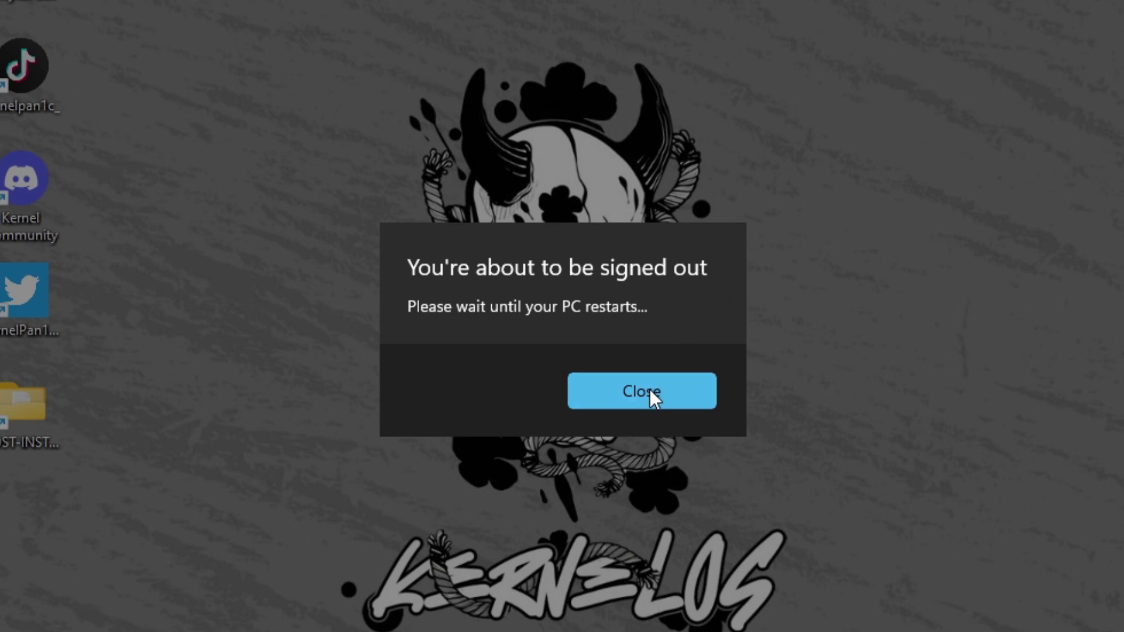
pyautogui.click(648, 390)
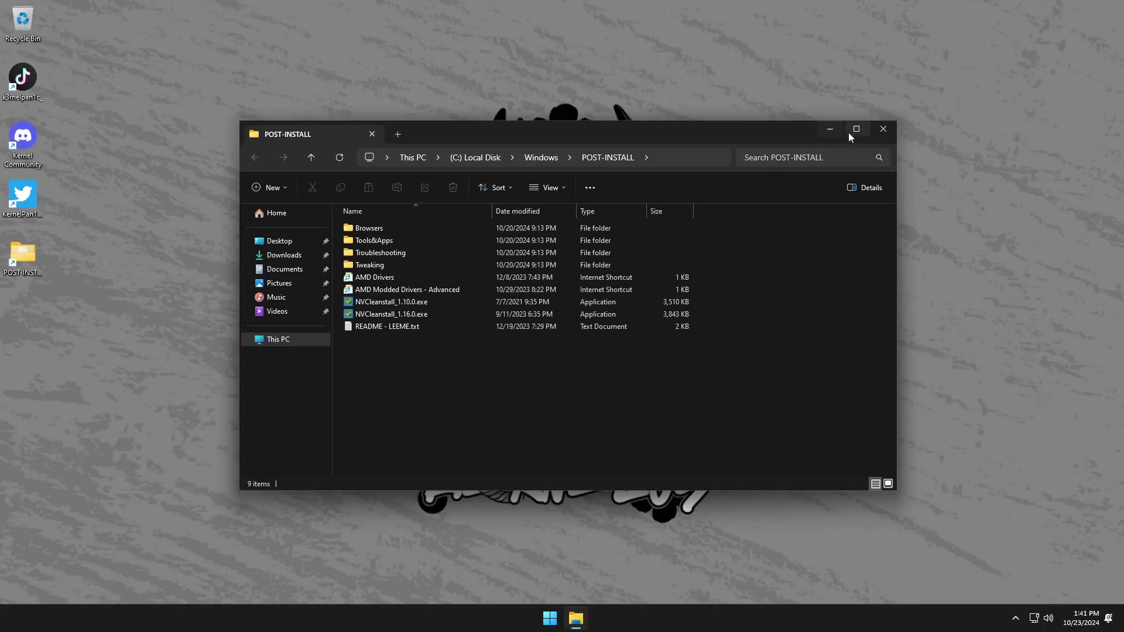
# Maximize the POST-INSTALL folder window and look through its Browsers and Tools&Apps folders
pyautogui.click(856, 130)
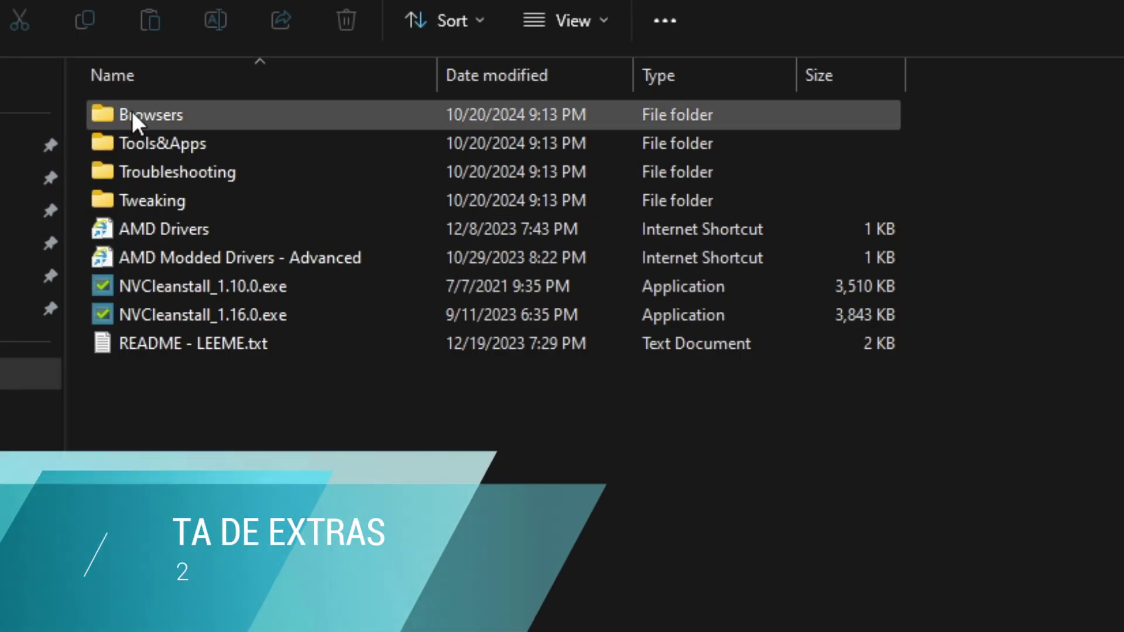
pyautogui.doubleClick(175, 123)
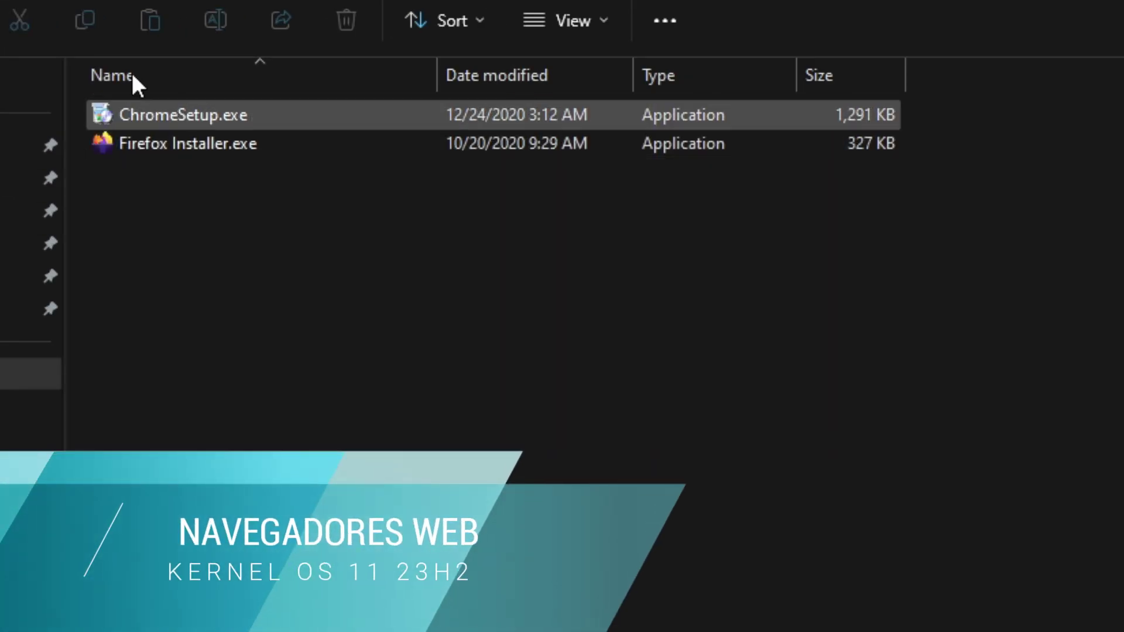
pyautogui.hotkey('alt', 'Left')
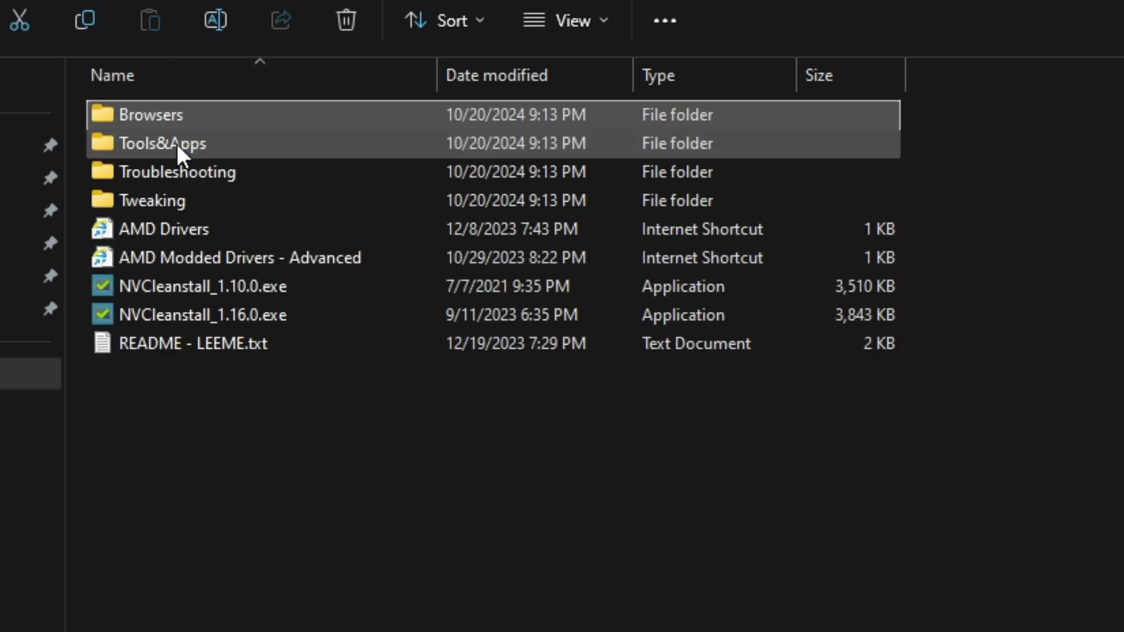
pyautogui.doubleClick(177, 142)
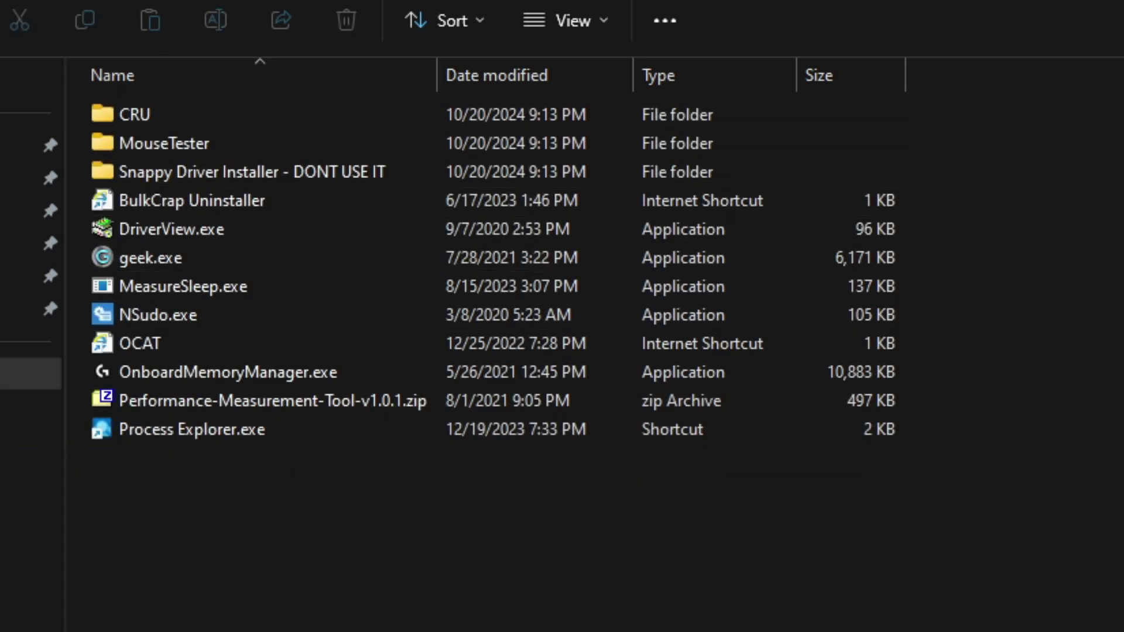
pyautogui.hotkey('alt', 'Left')
# Look through the Troubleshooting and Tweaking folders in POST-INSTALL, and close the folder window
pyautogui.click(177, 177)
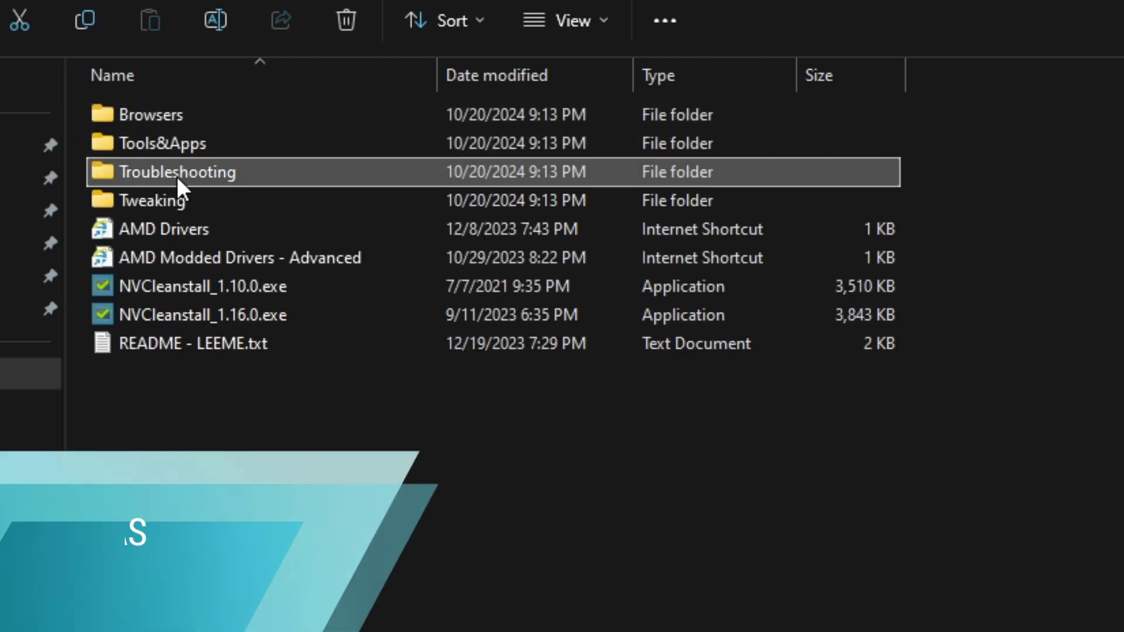
pyautogui.doubleClick(177, 172)
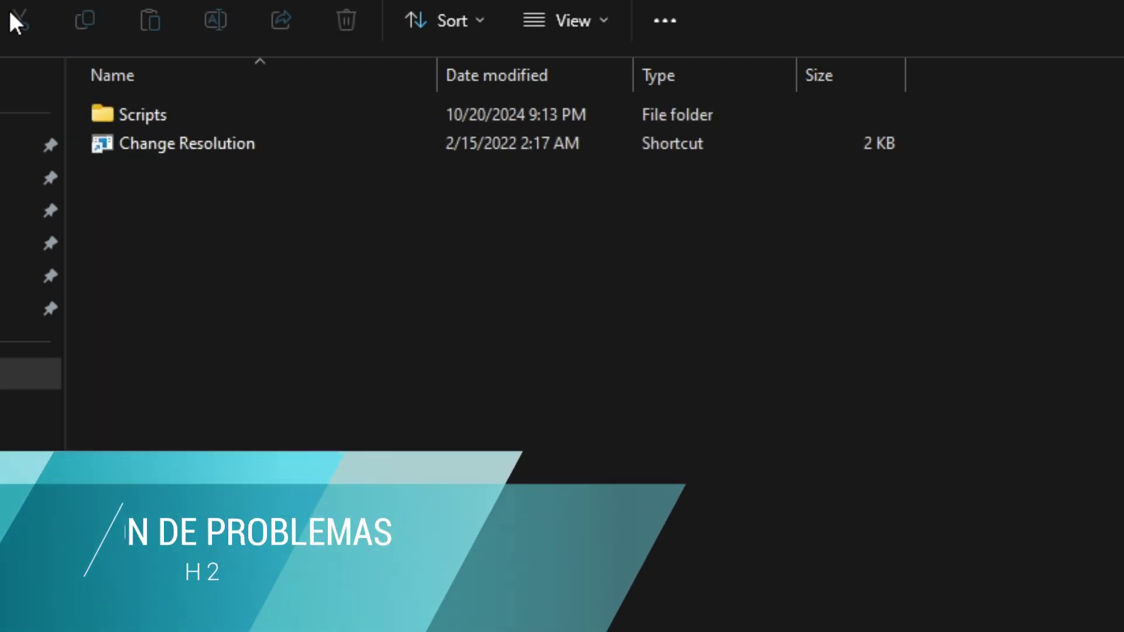
pyautogui.hotkey('alt', 'Left')
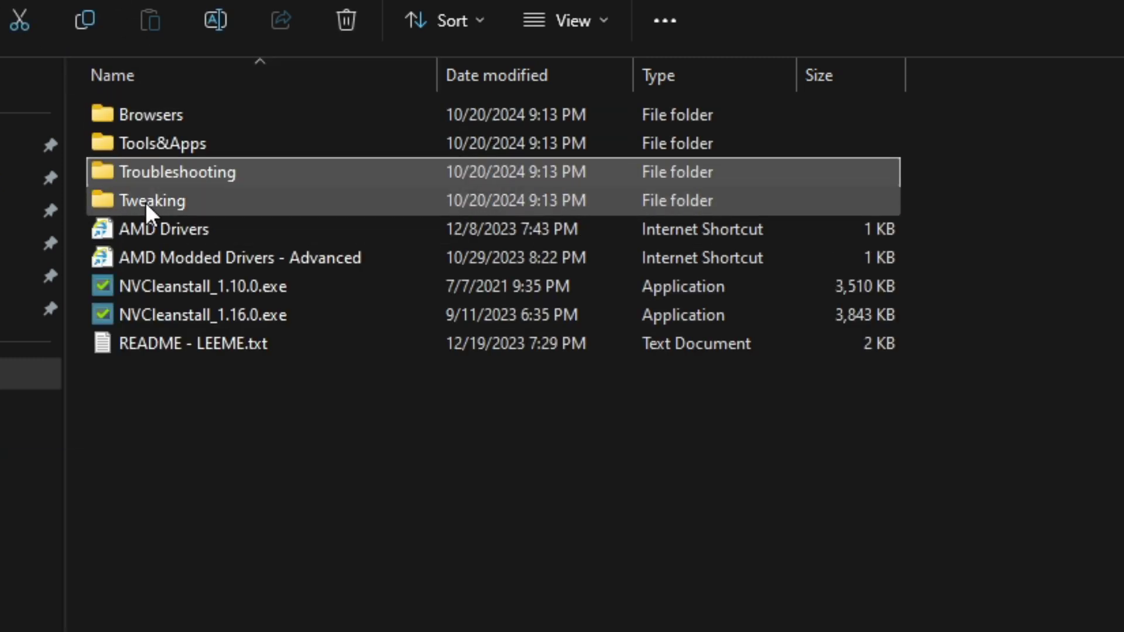
pyautogui.doubleClick(145, 202)
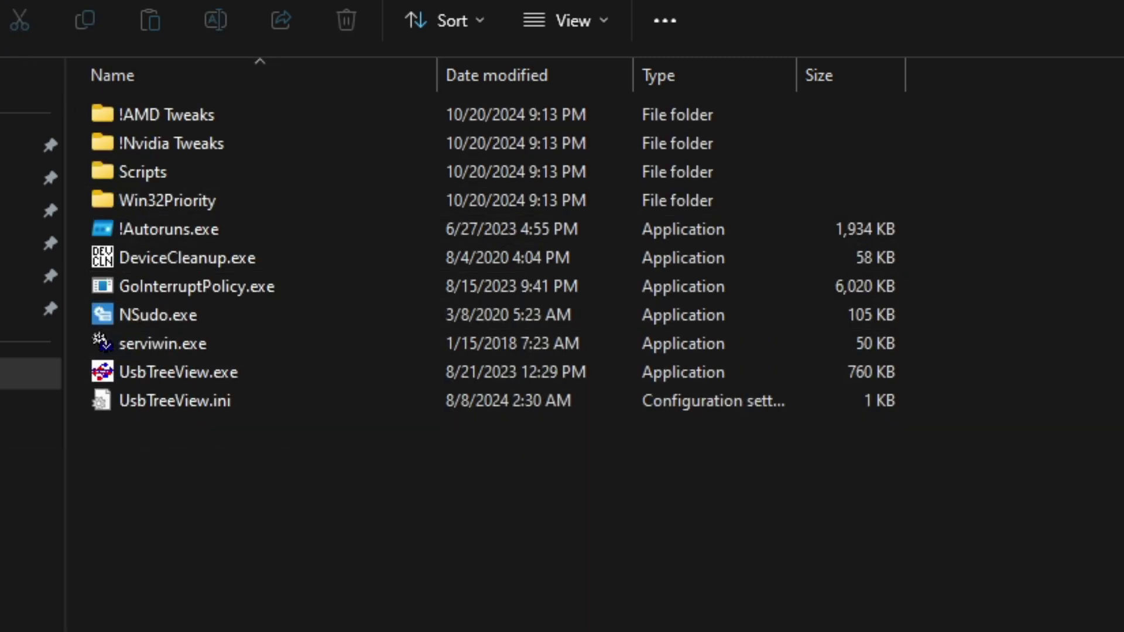
pyautogui.hotkey('alt', 'Left')
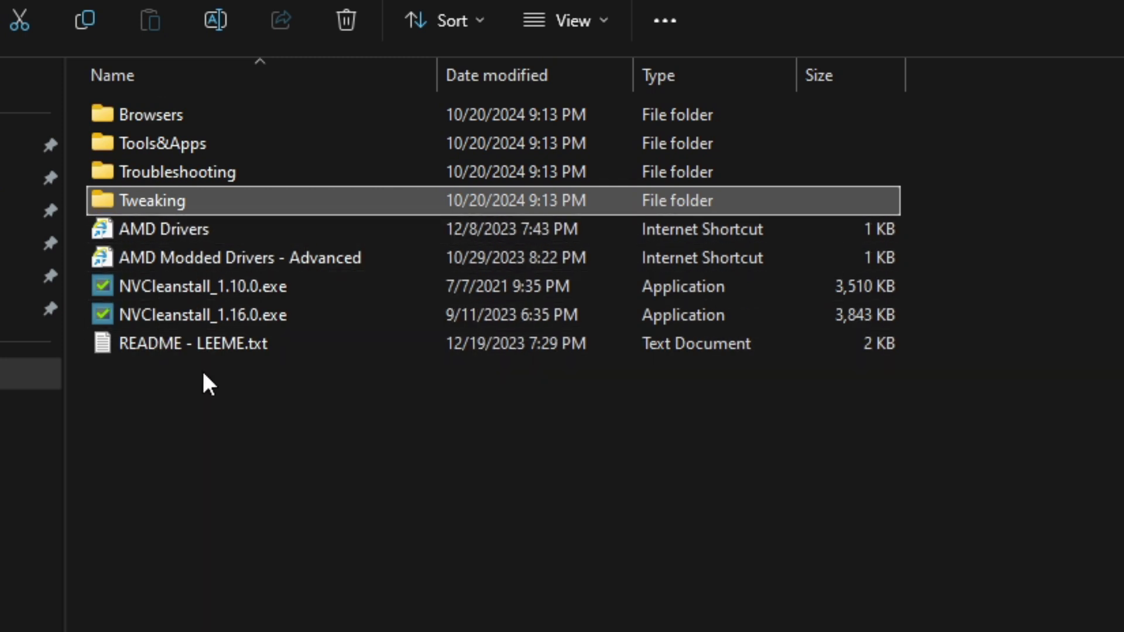
pyautogui.click(666, 289)
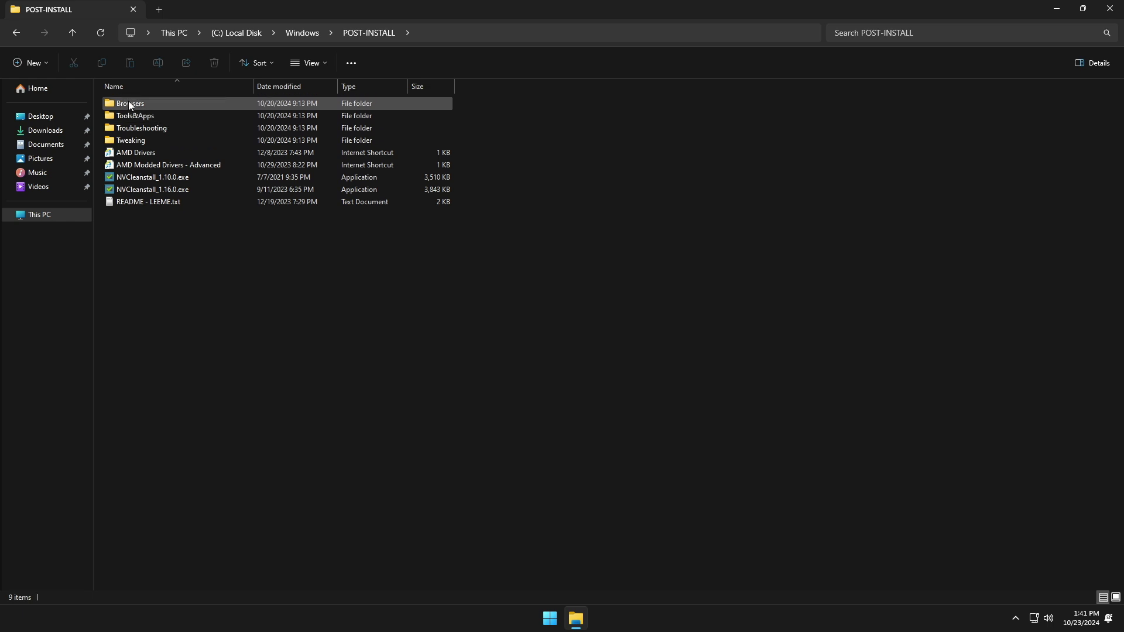
pyautogui.click(1110, 9)
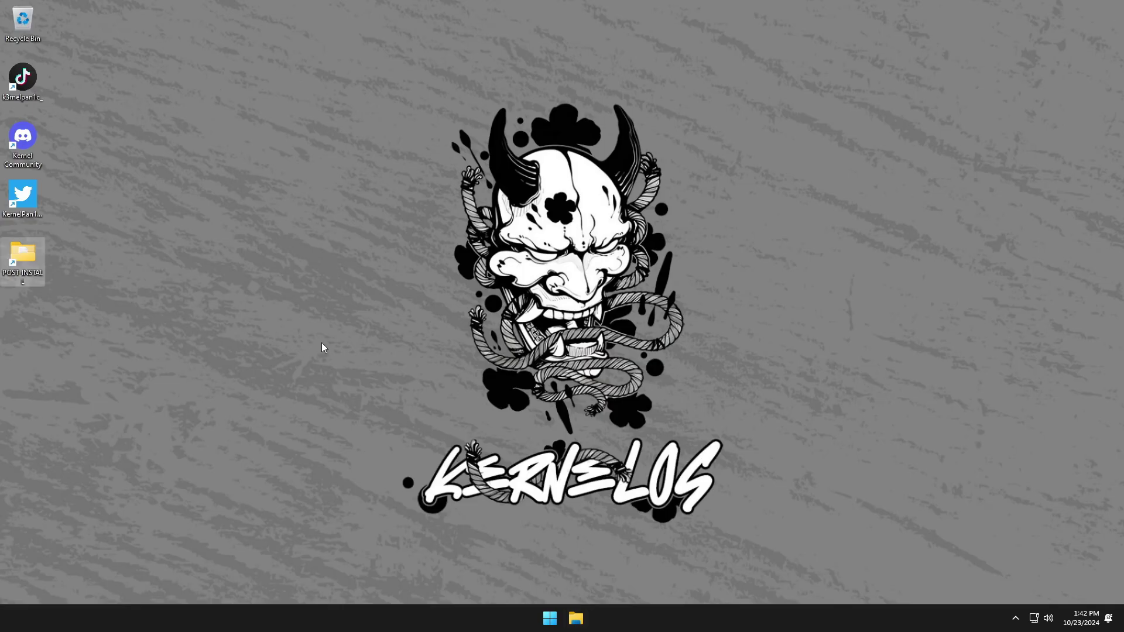
# Run winver to view the Windows version information, and close it
pyautogui.click(545, 620)
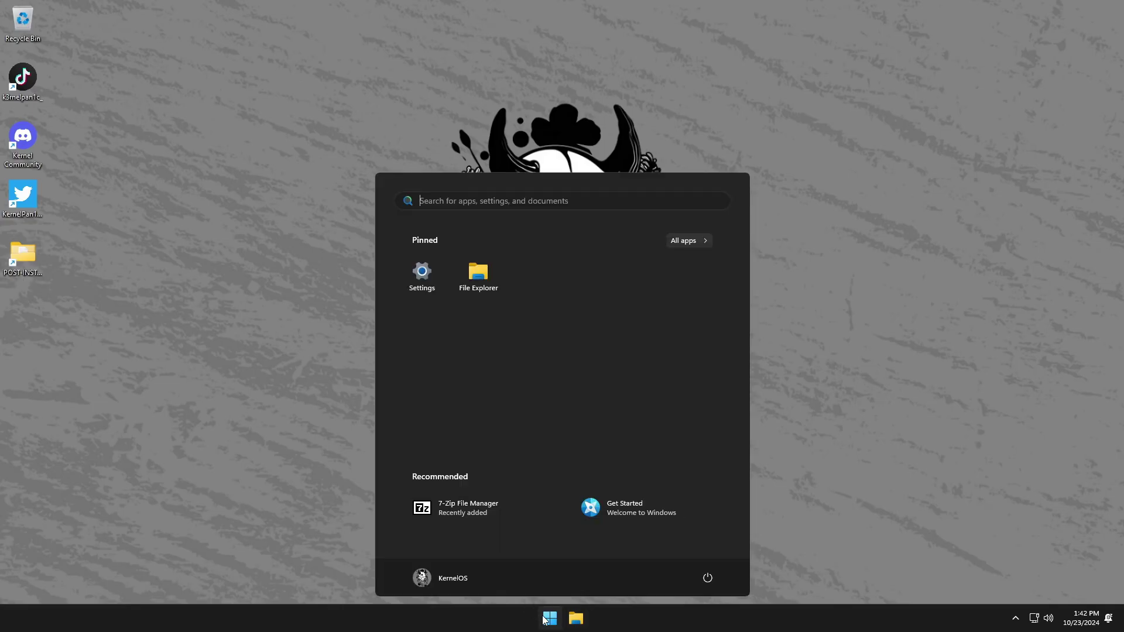
pyautogui.write('winver')
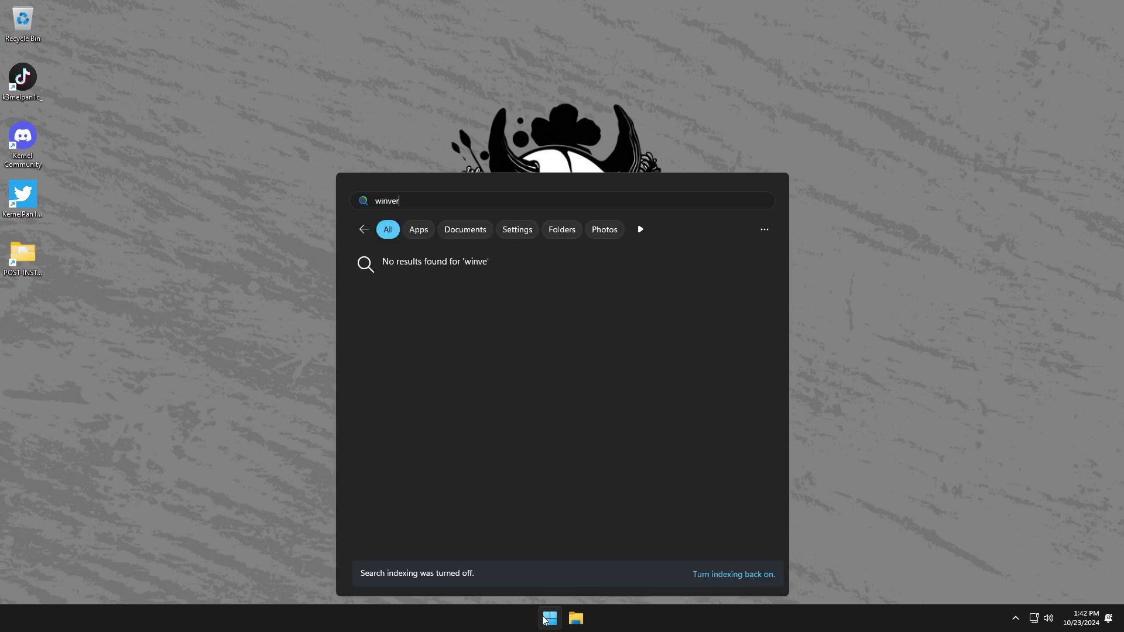
pyautogui.press('Return')
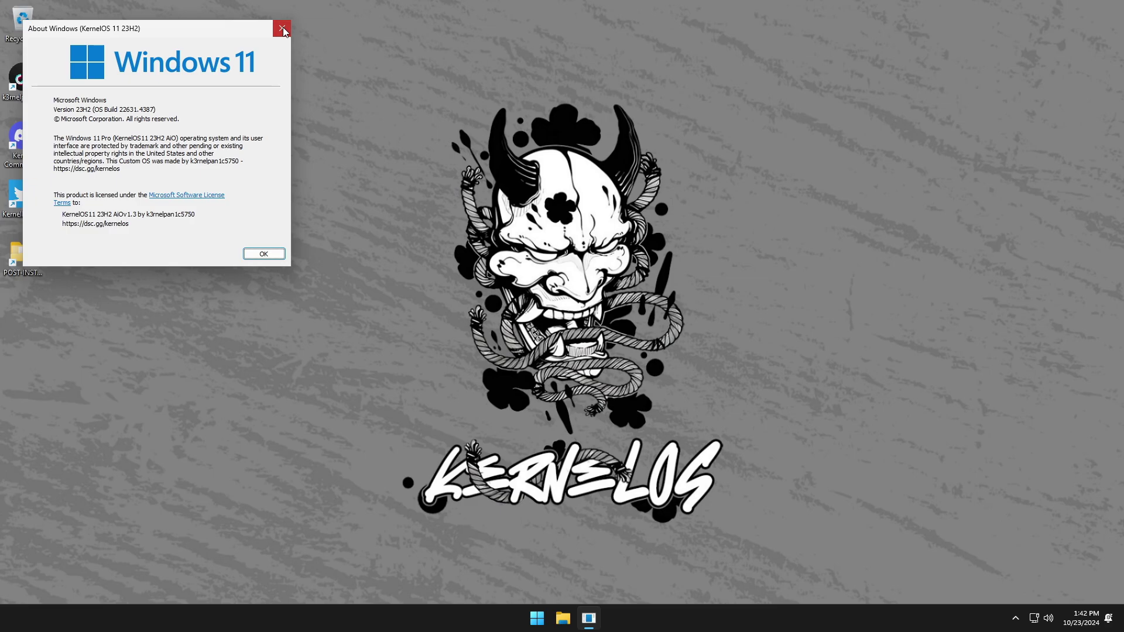
pyautogui.click(743, 9)
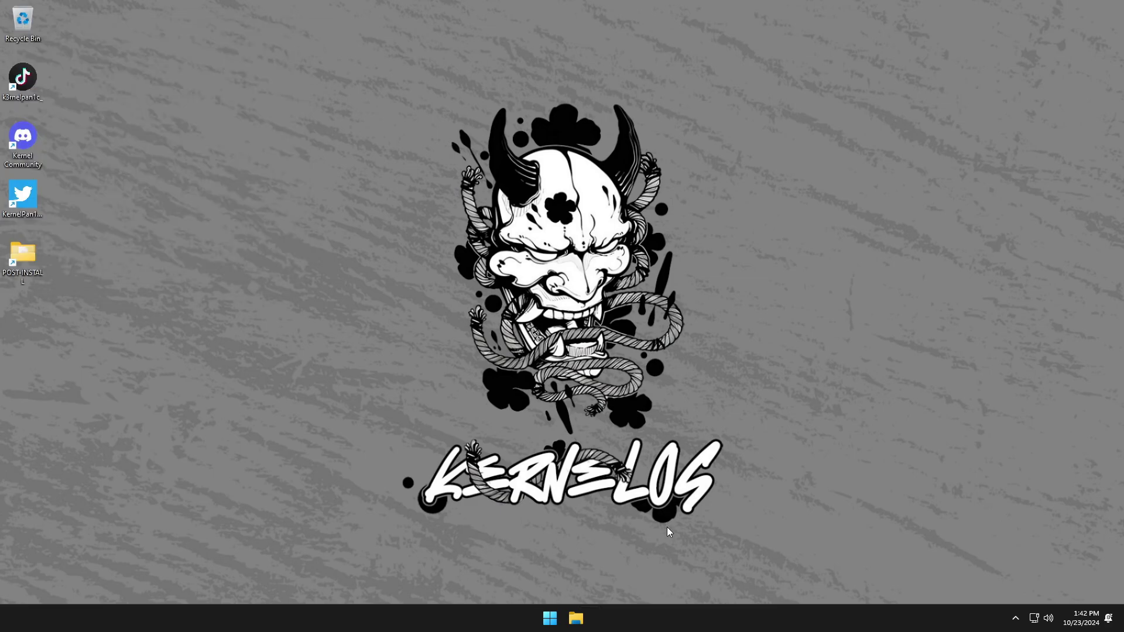
# Open Task Manager to check the background processes and the CPU and memory performance graphs
pyautogui.rightClick(651, 613)
pyautogui.click(687, 573)
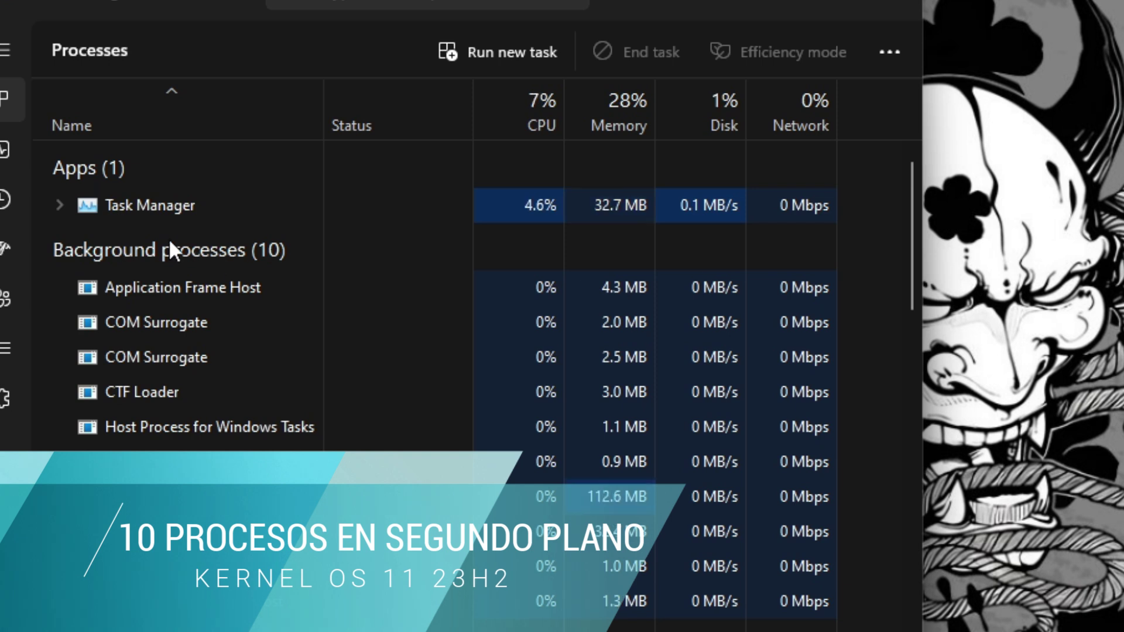
pyautogui.click(5, 151)
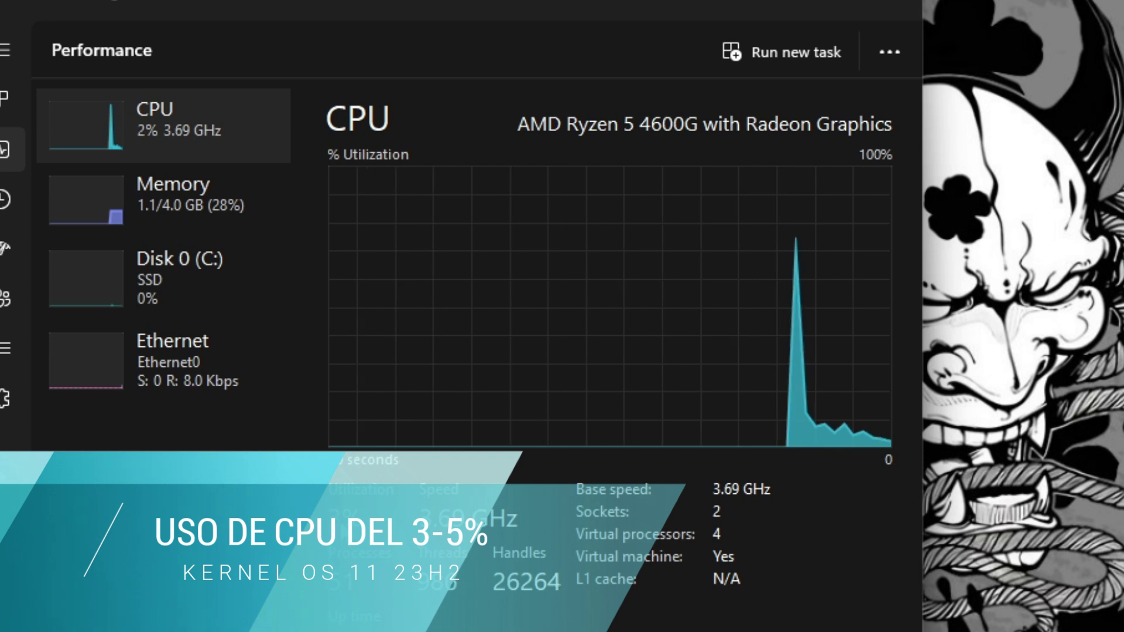
pyautogui.click(181, 221)
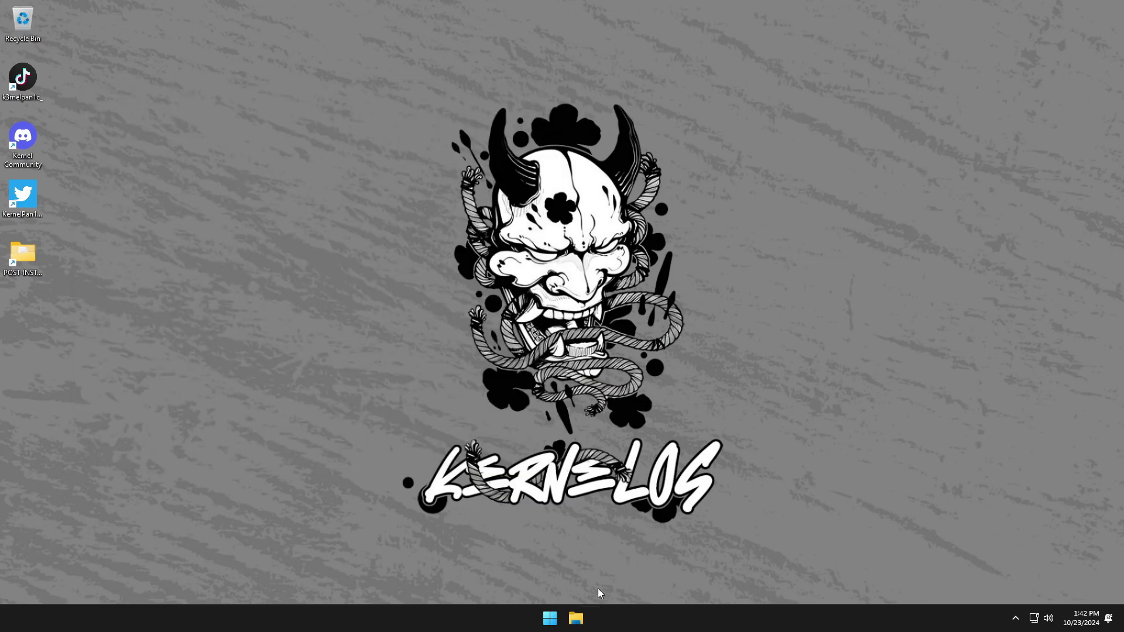
# Check the used and free space in the properties of the C: drive, and close File Explorer
pyautogui.click(576, 618)
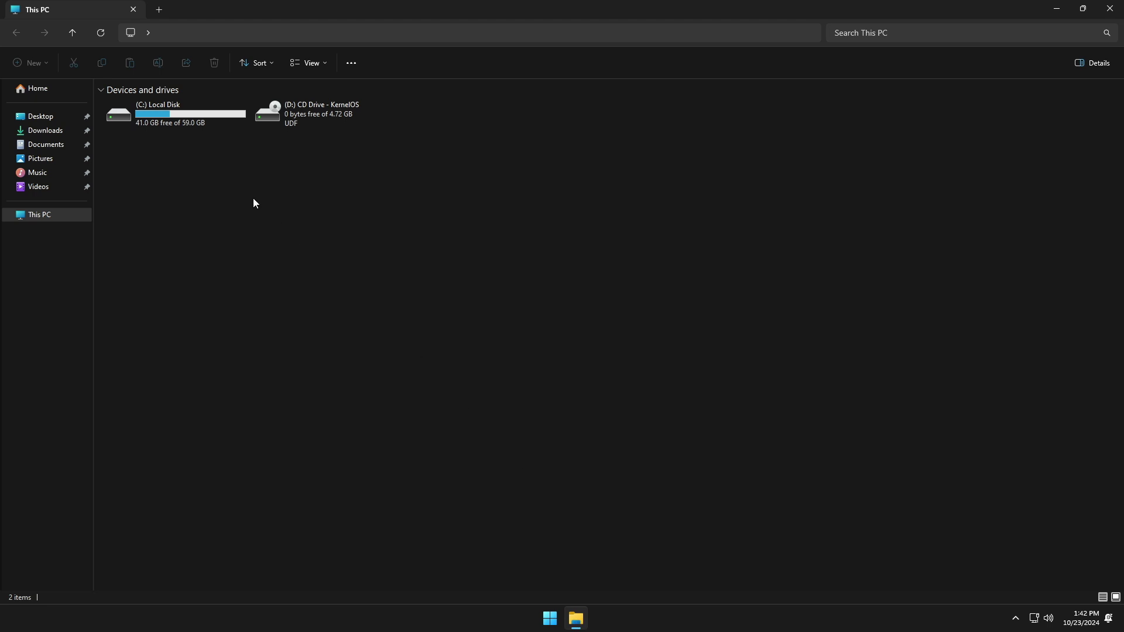
pyautogui.rightClick(181, 118)
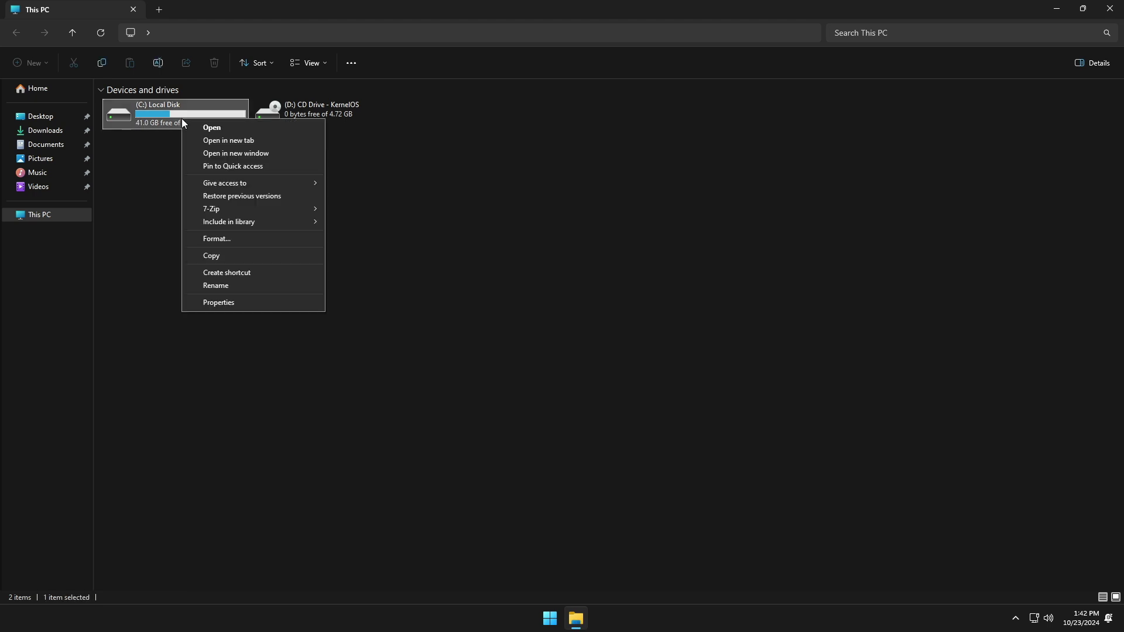
pyautogui.click(232, 303)
pyautogui.moveTo(303, 128); pyautogui.dragTo(780, 107)
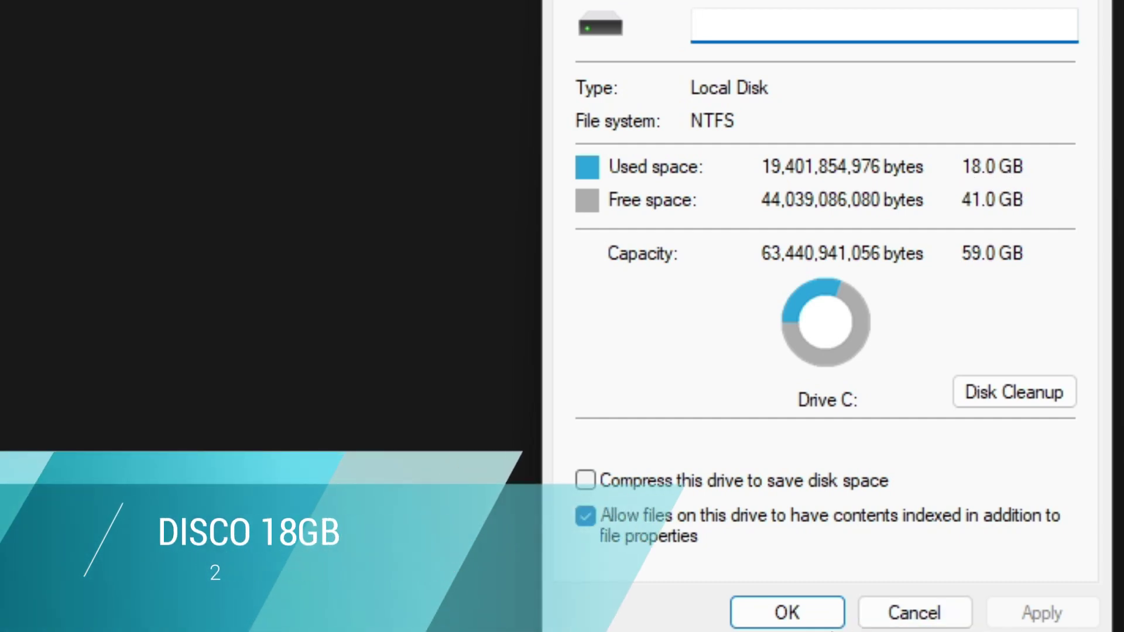
pyautogui.click(788, 611)
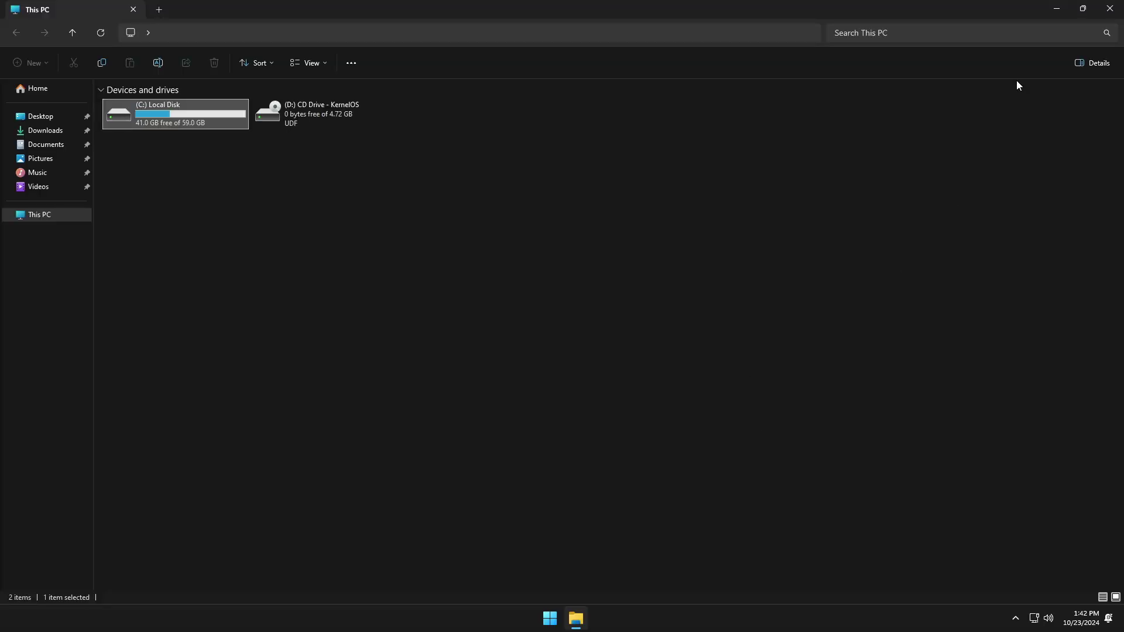
pyautogui.click(1109, 9)
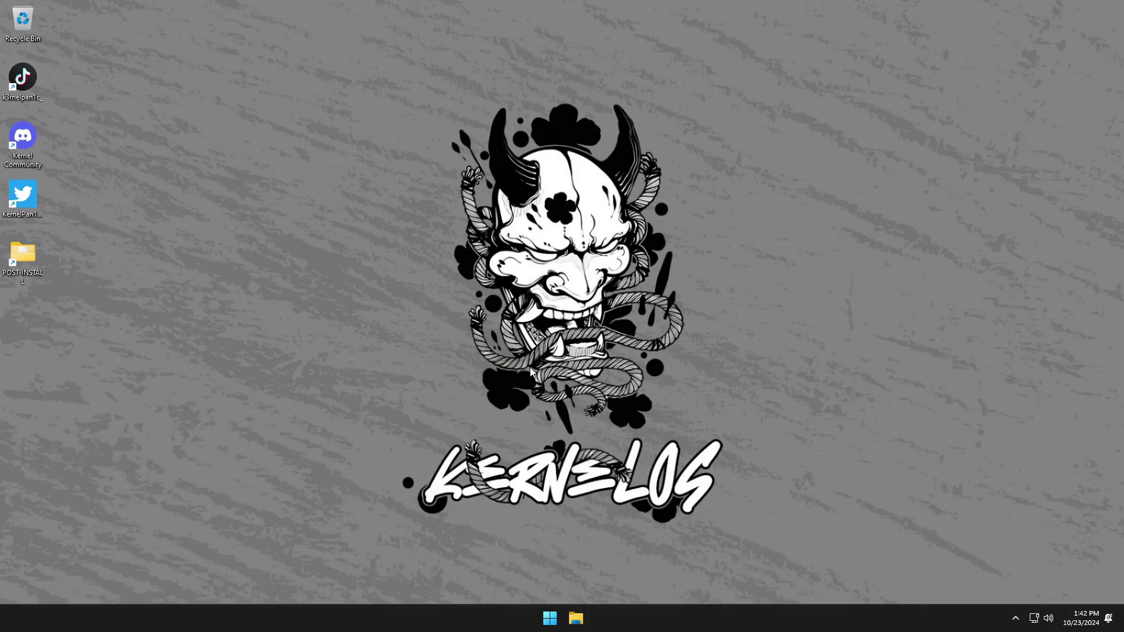
# Open the list of installed programs in Control Panel and move its window higher on the desktop
pyautogui.click(548, 618)
pyautogui.write('con trol')
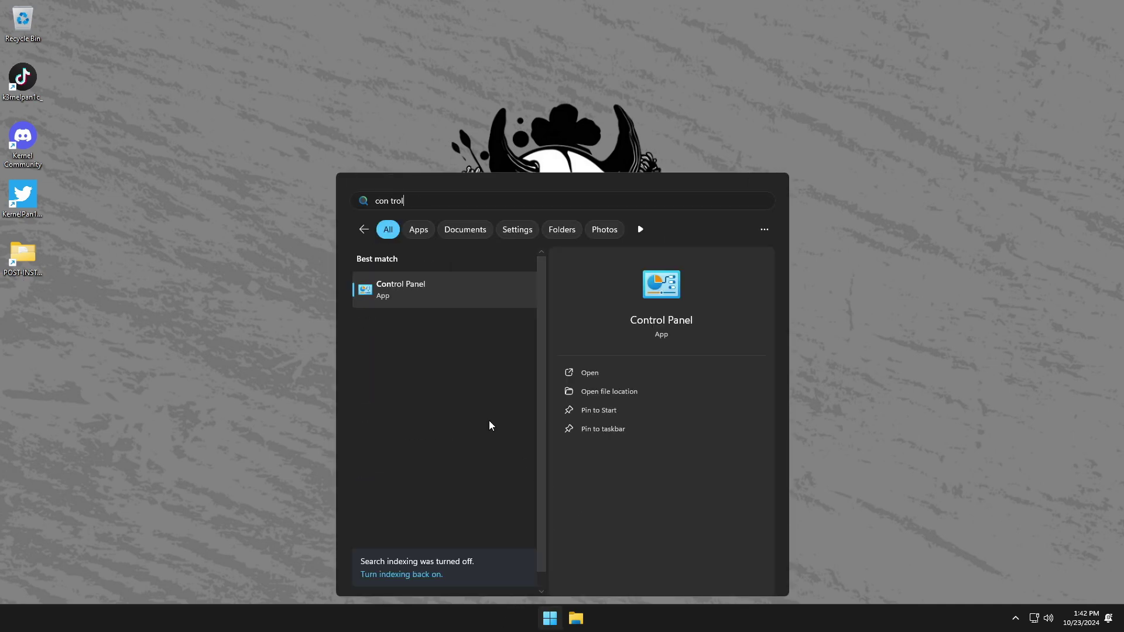
pyautogui.click(423, 308)
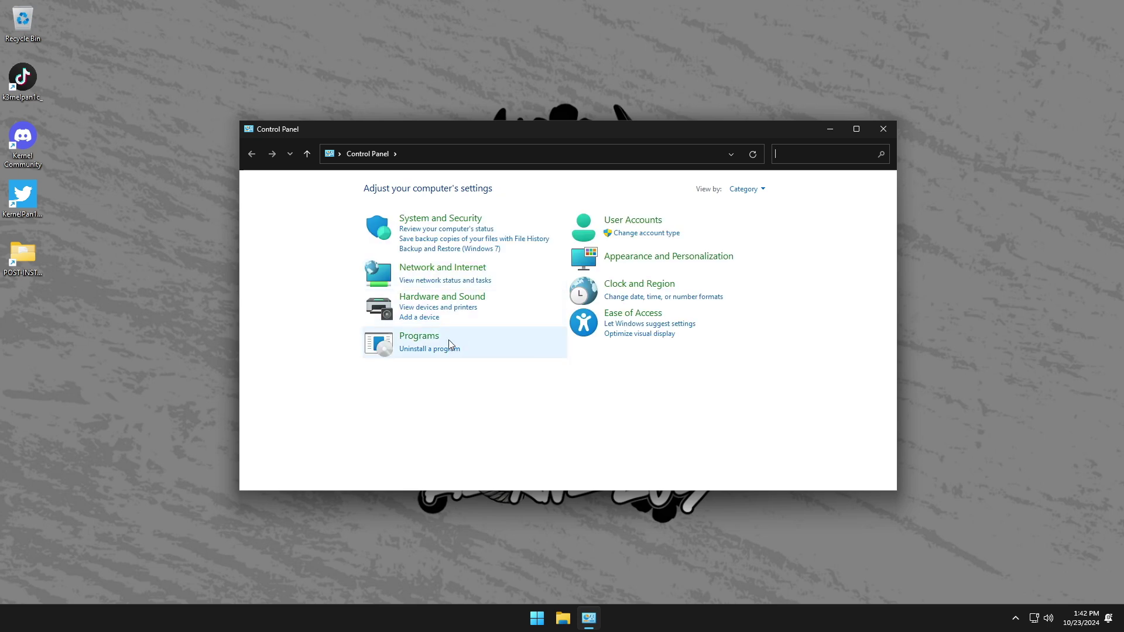
pyautogui.click(443, 349)
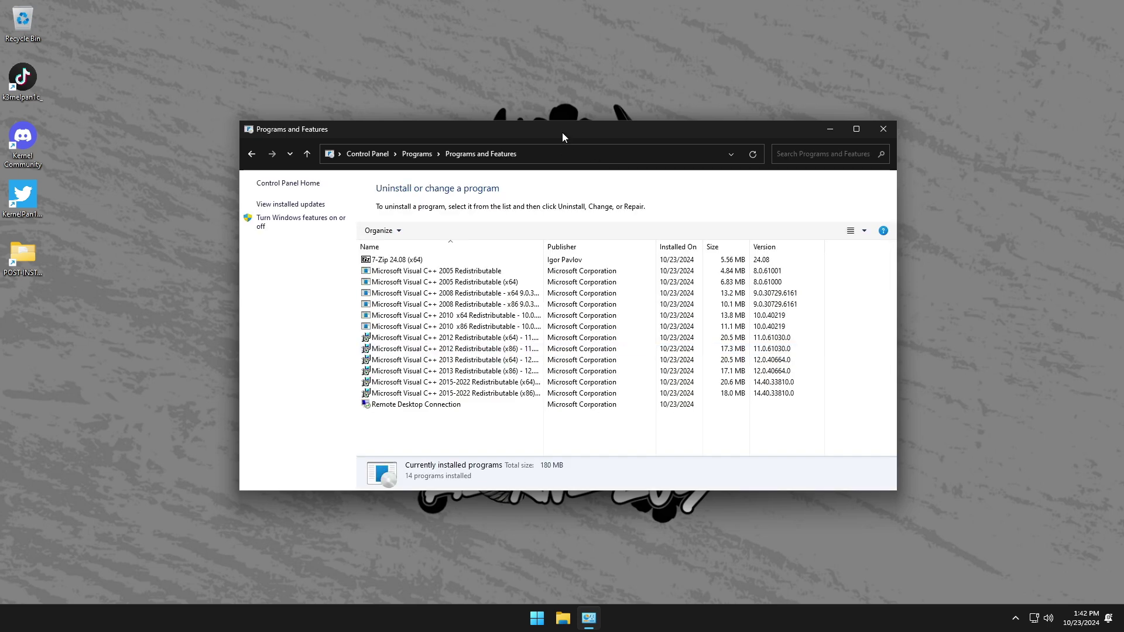
pyautogui.moveTo(562, 132); pyautogui.dragTo(566, 26)
# Review the installed programs from 7-Zip through the Visual C++ redistributables to Remote Desktop Connection, and check the installed updates
pyautogui.click(414, 154)
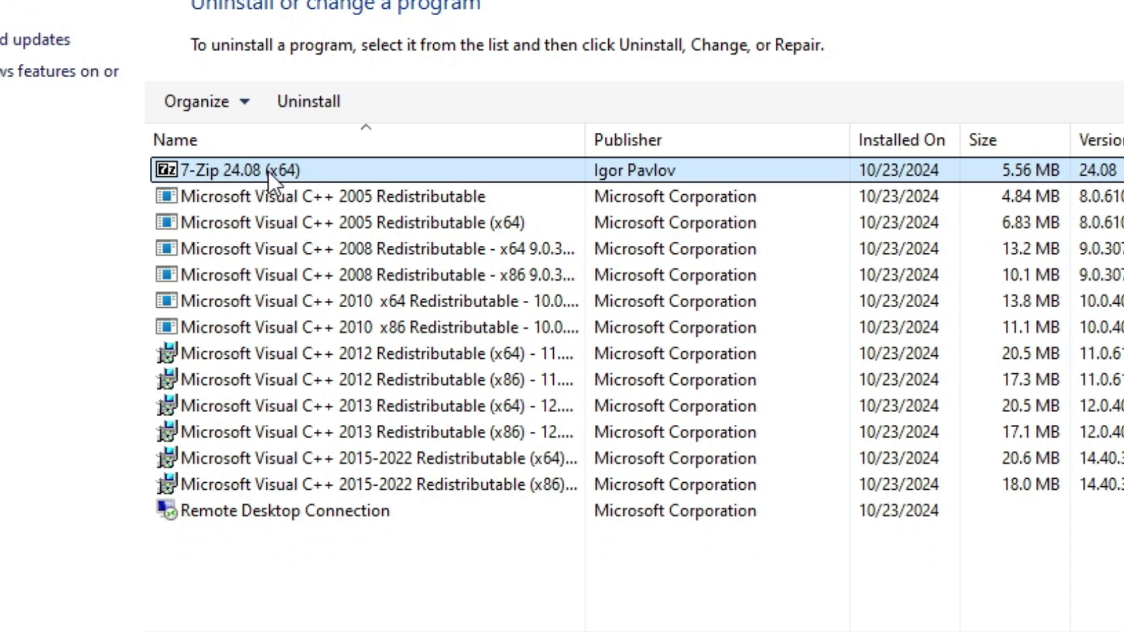
pyautogui.click(268, 189)
pyautogui.click(304, 479)
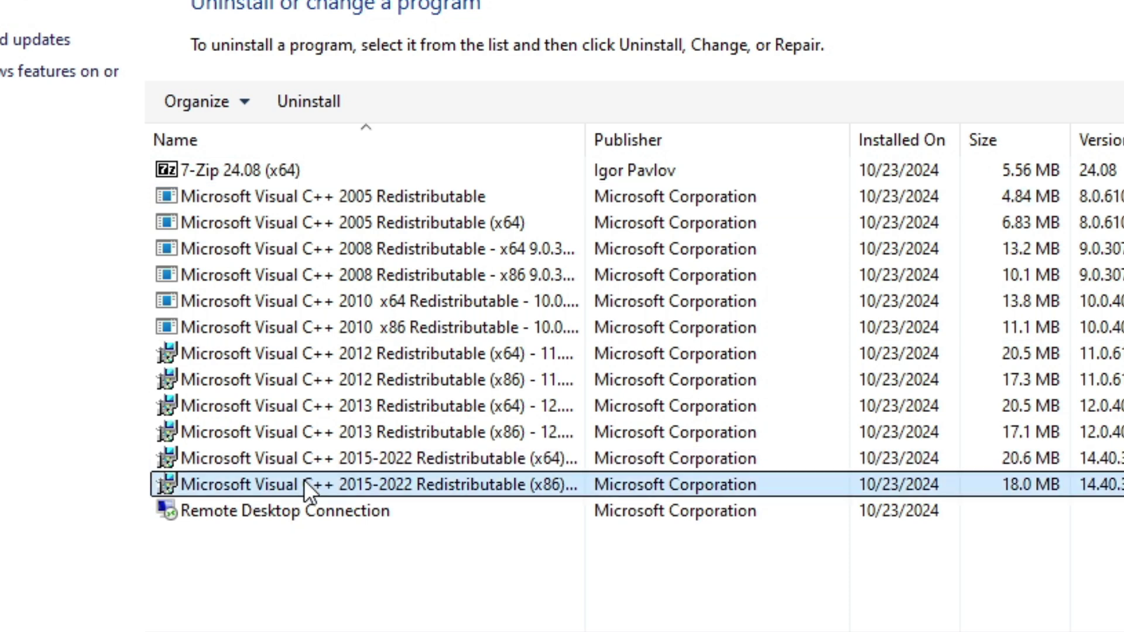
pyautogui.click(316, 514)
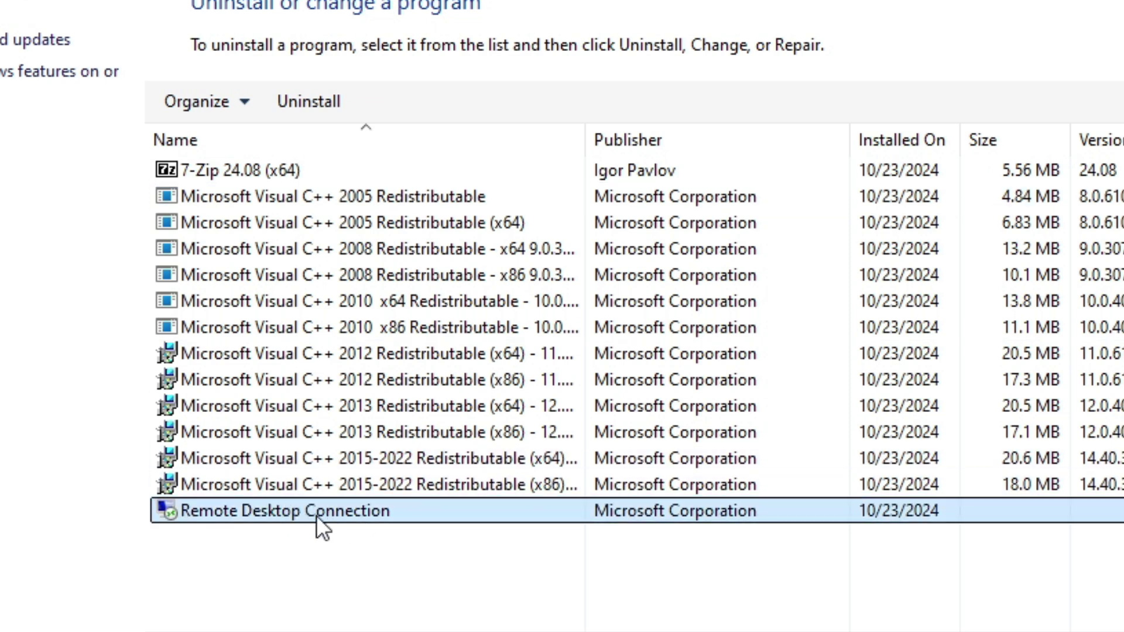
pyautogui.click(7, 42)
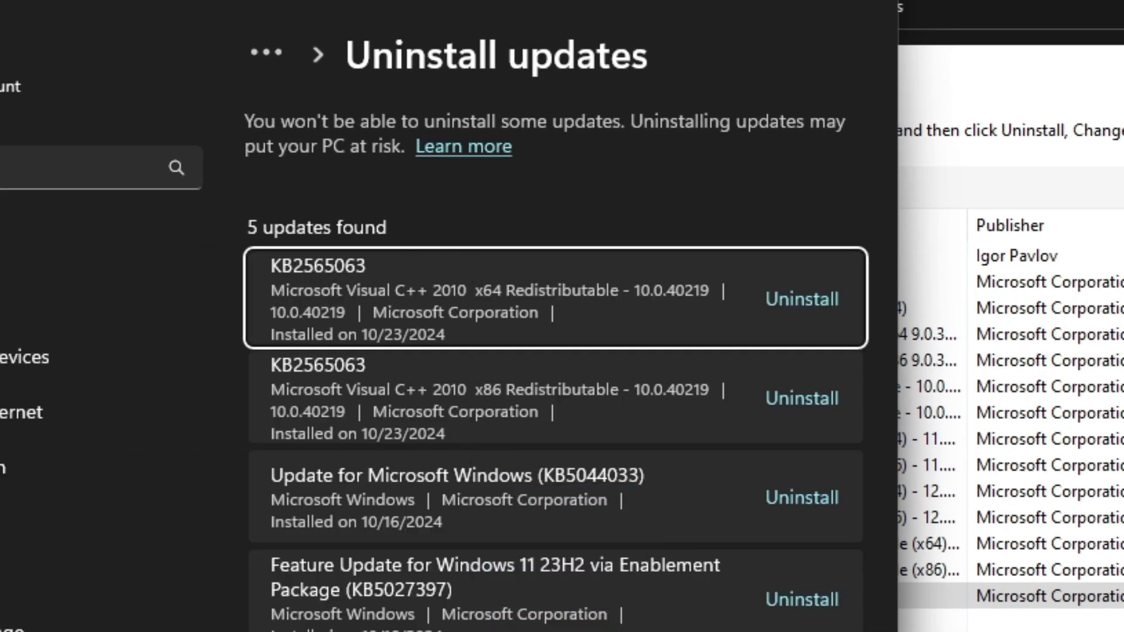
pyautogui.click(871, 24)
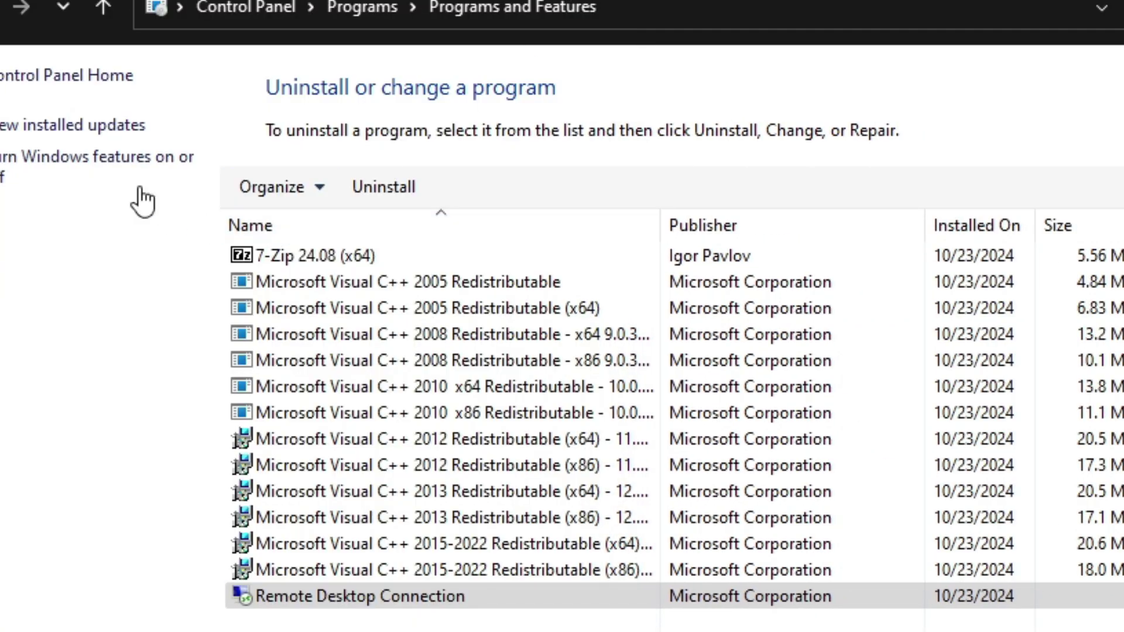
# Open the Windows features list and examine the .NET Framework 3.5 and 4.8 Advanced Services entries
pyautogui.click(93, 170)
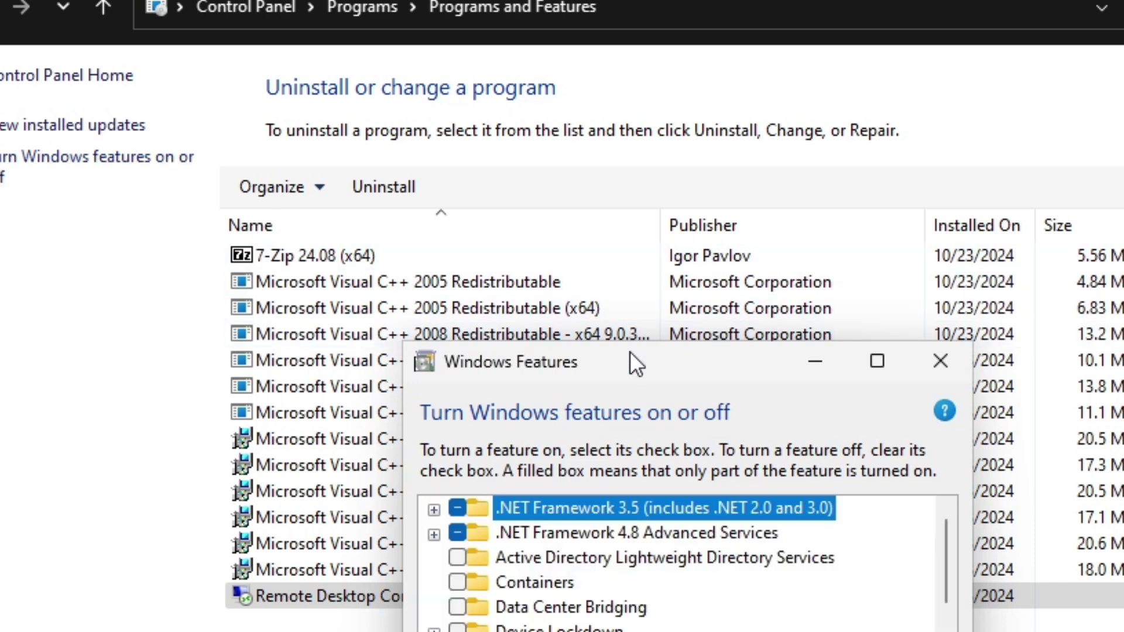
pyautogui.moveTo(633, 357); pyautogui.dragTo(791, 47)
pyautogui.click(739, 222)
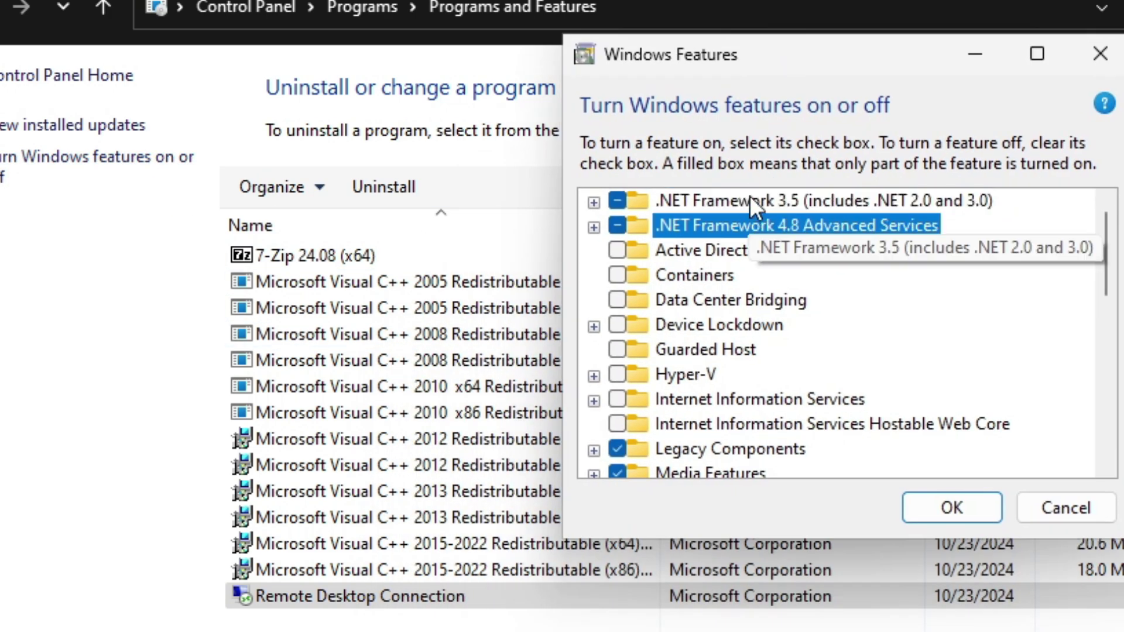
# Look over the Windows features list from .NET Framework 3.5 downward, dismiss it without changes, and close Programs and Features
pyautogui.click(750, 199)
pyautogui.scroll(-3, 841, 343)
pyautogui.scroll(1, 840, 343)
pyautogui.scroll(3, 840, 343)
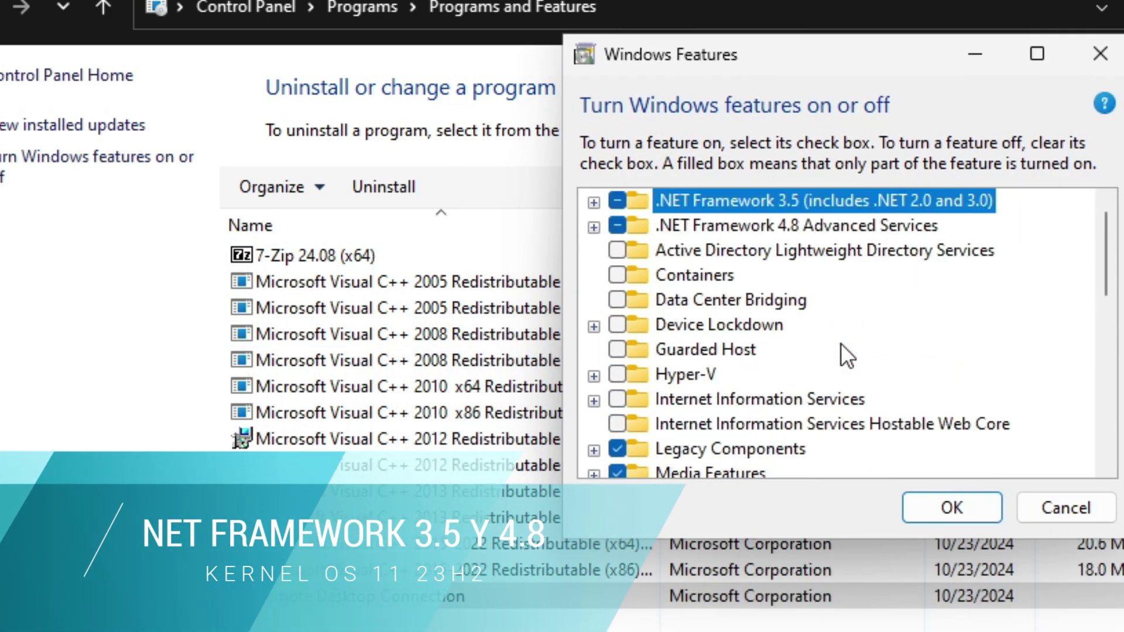
pyautogui.click(1065, 508)
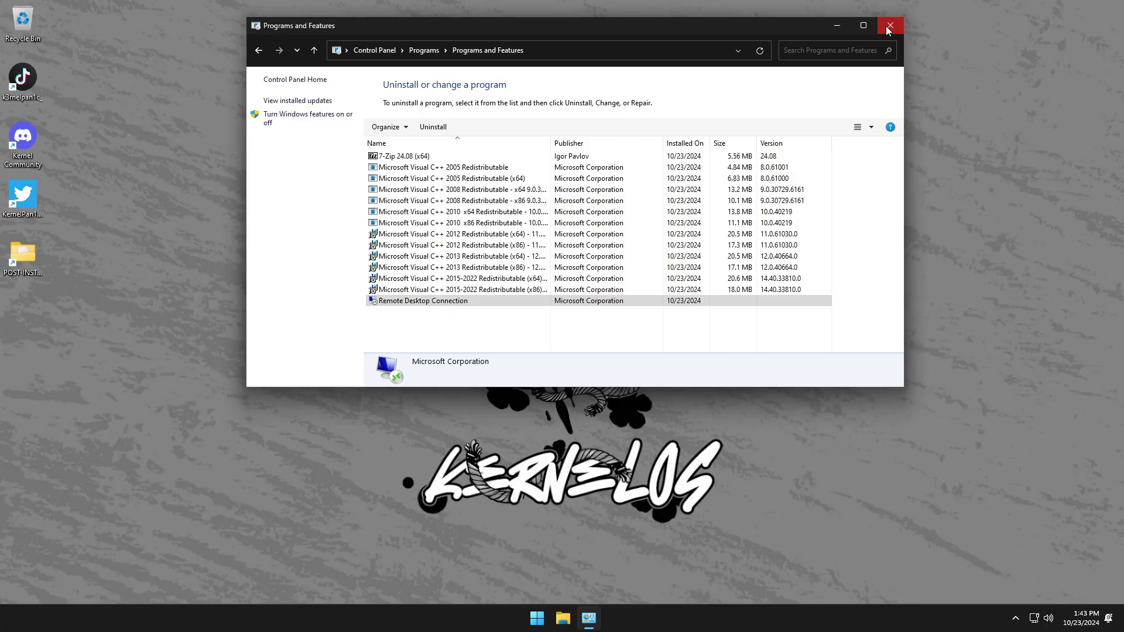
pyautogui.click(861, 26)
# Check which power plans can be chosen from the desktop, without switching to another plan
pyautogui.rightClick(953, 31)
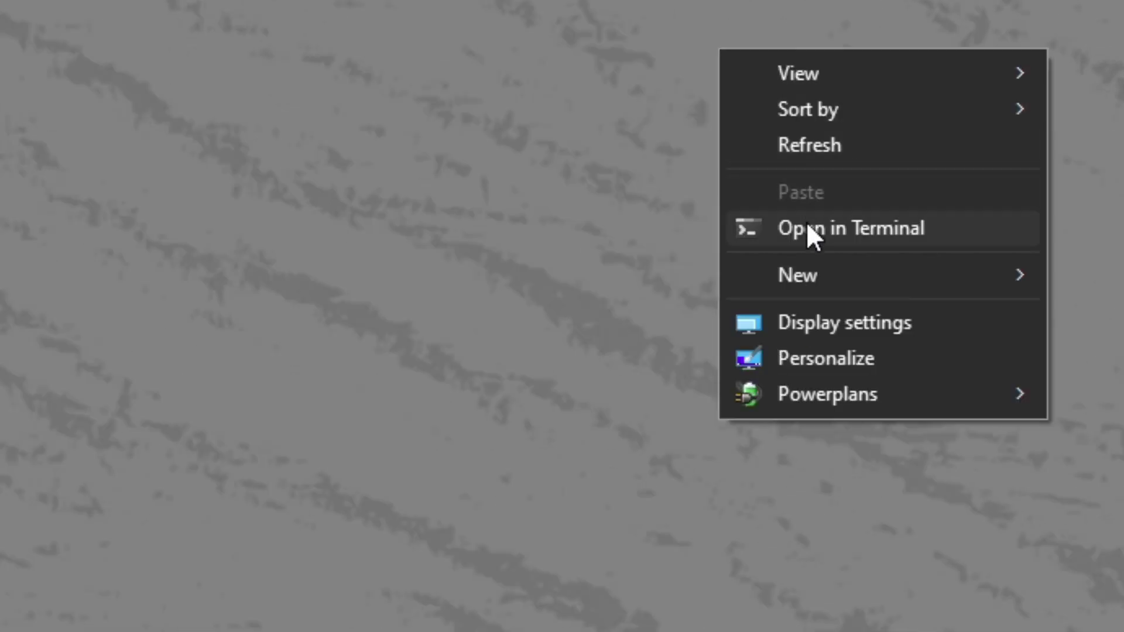
pyautogui.moveTo(986, 159)
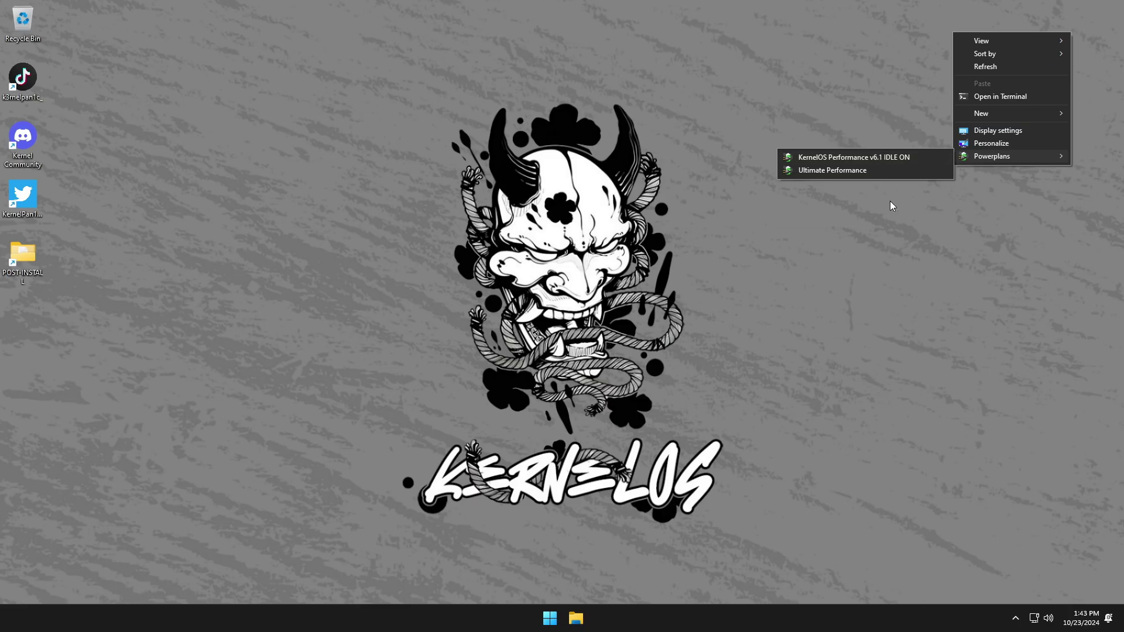
pyautogui.click(891, 205)
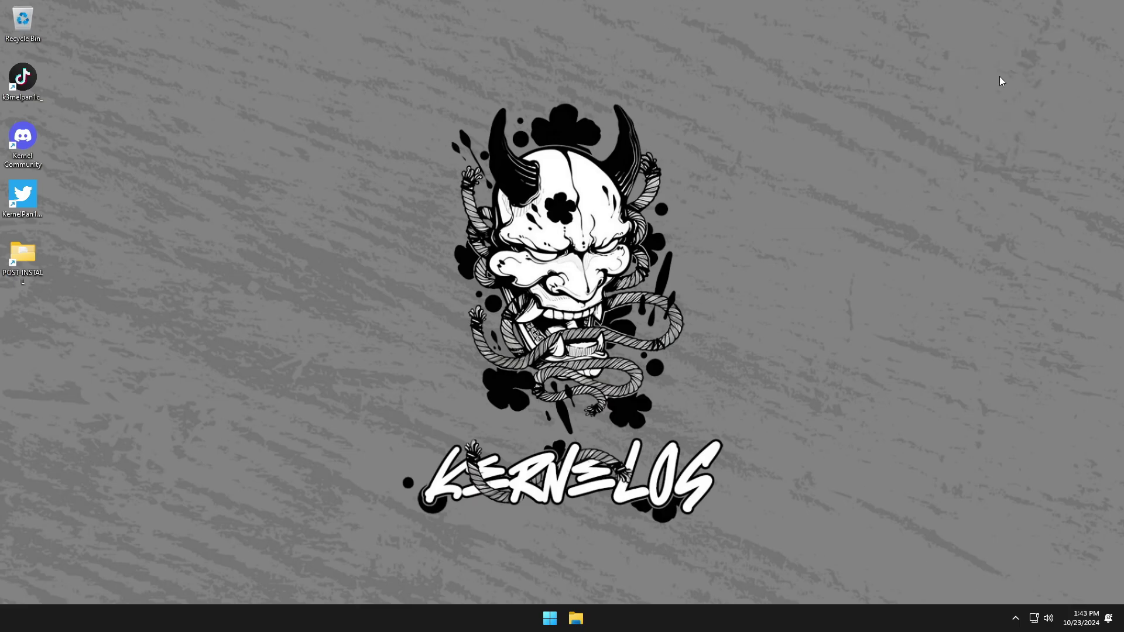
# Switch the desktop icons to the small icon size
pyautogui.rightClick(985, 53)
pyautogui.moveTo(992, 58)
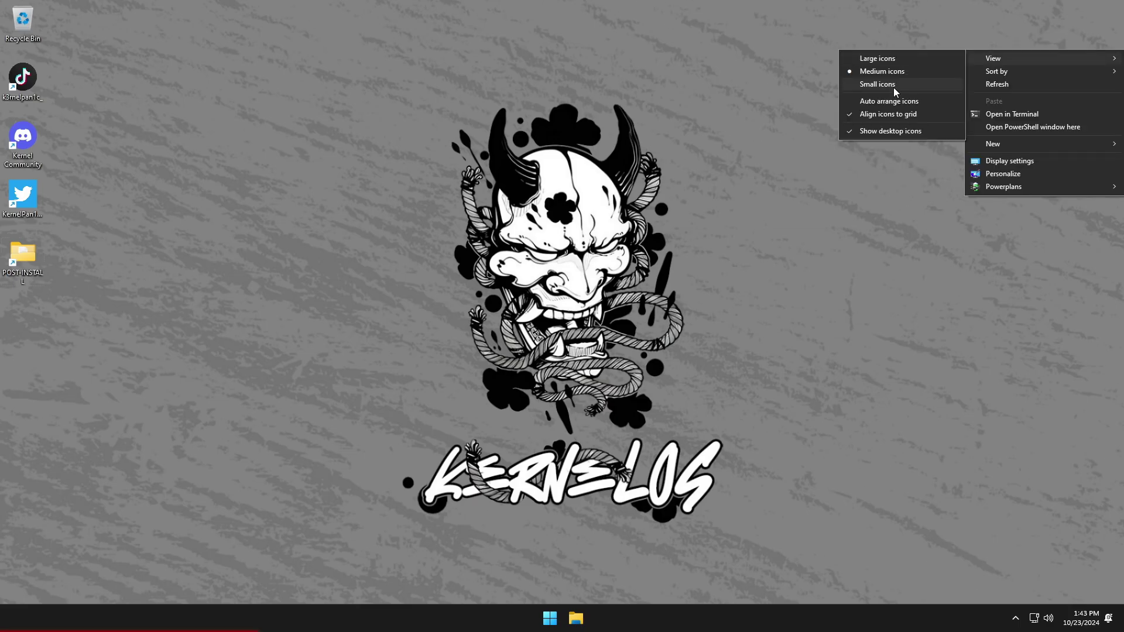
pyautogui.click(893, 89)
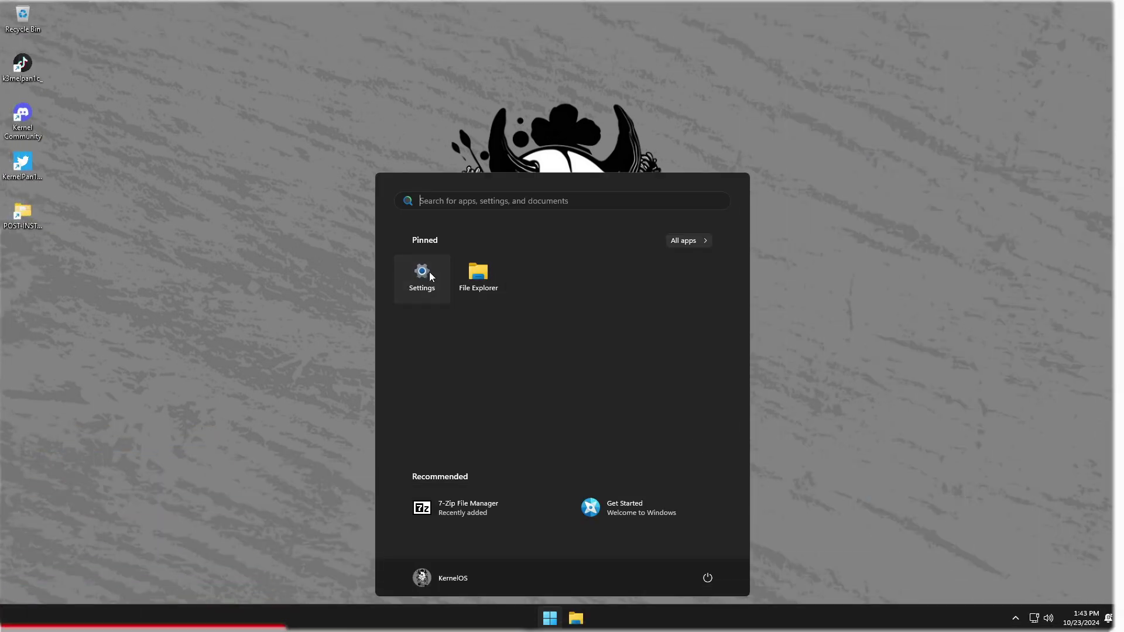
# Open Windows Settings in a maximized window and show the list of installed apps
pyautogui.click(430, 272)
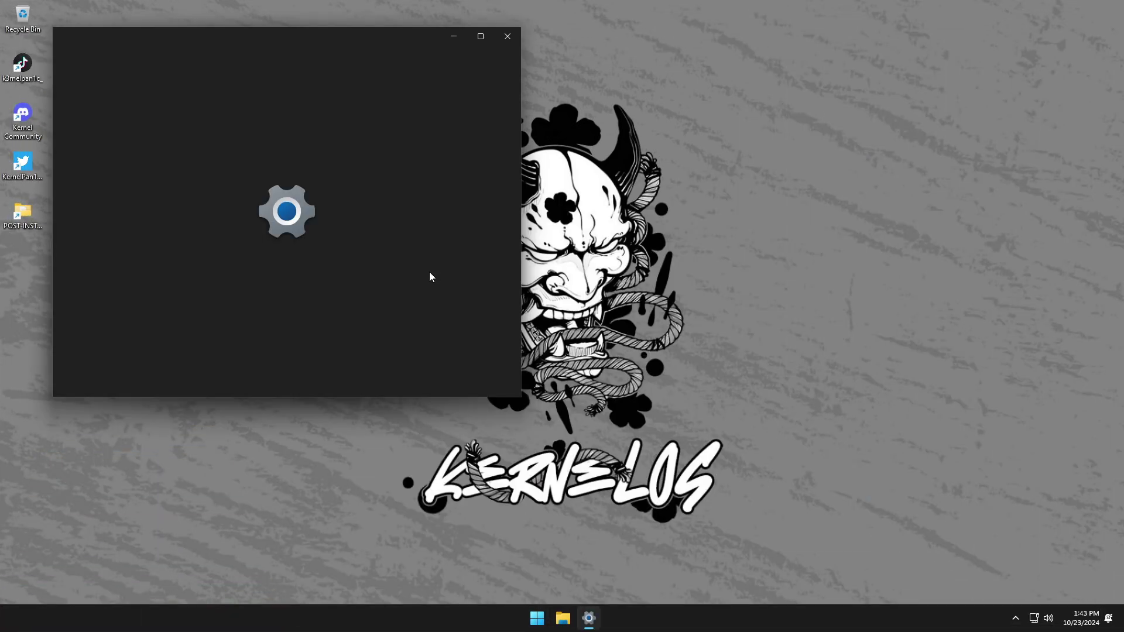
pyautogui.doubleClick(489, 50)
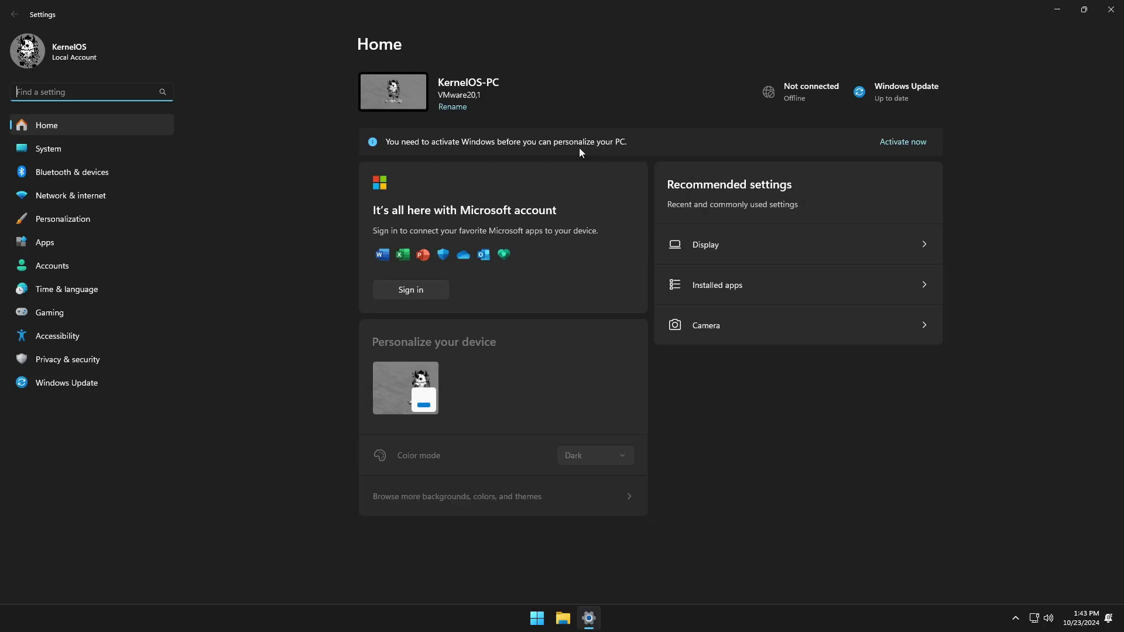
pyautogui.click(40, 241)
pyautogui.click(454, 85)
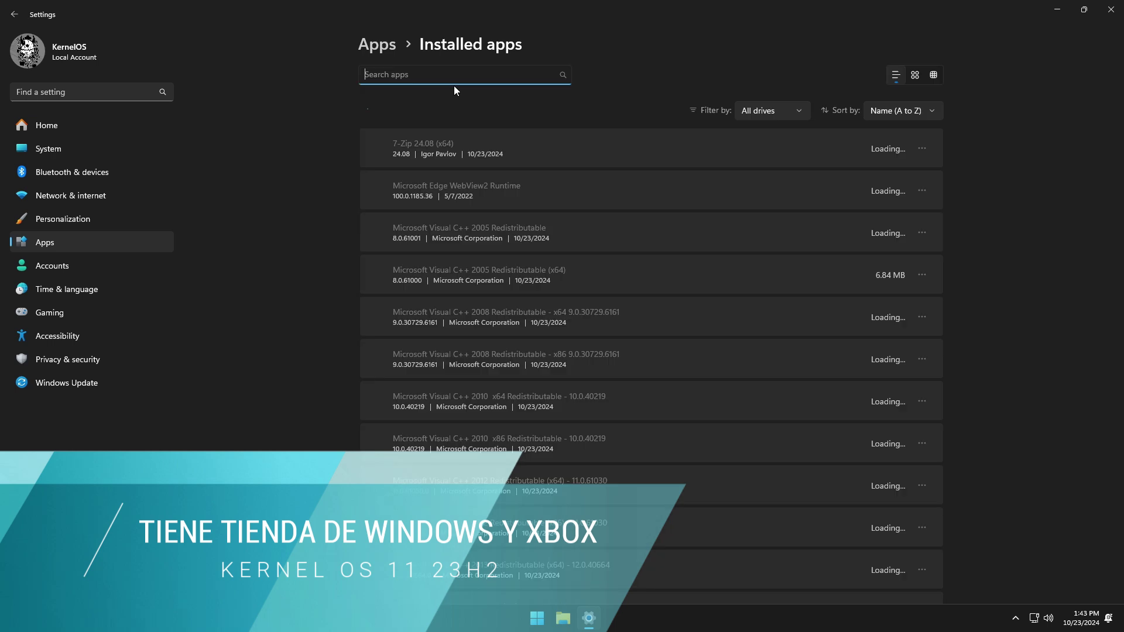
# Review the whole installed apps list, from 7-Zip and Calculator down to Xbox and Xbox Live
pyautogui.scroll(-12, 496, 249)
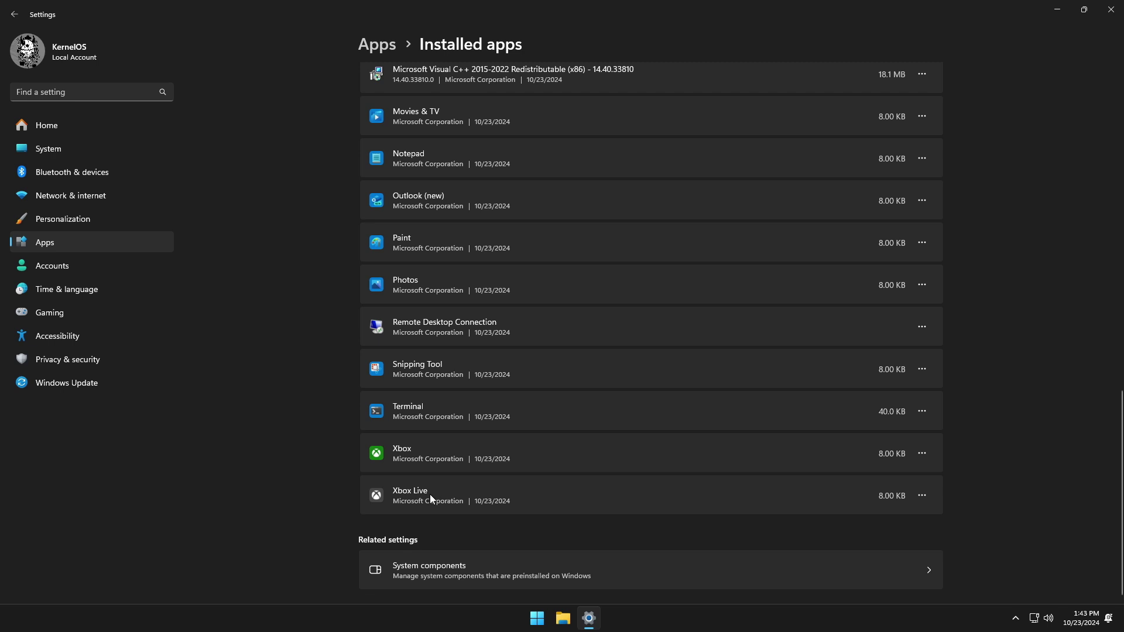
pyautogui.scroll(4, 454, 450)
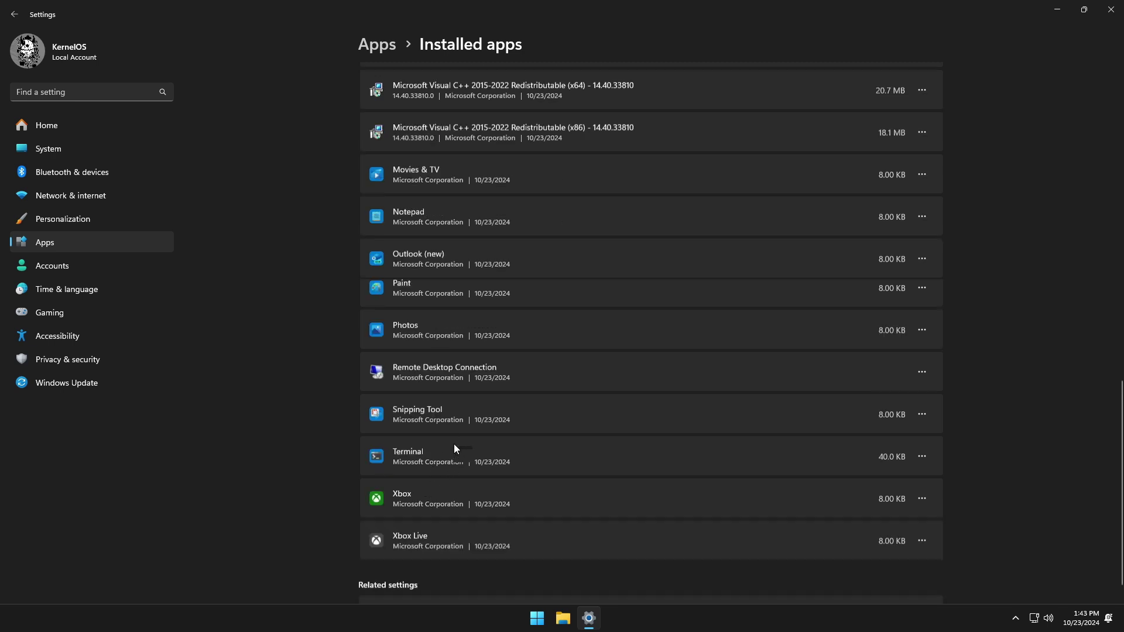
pyautogui.scroll(10, 455, 444)
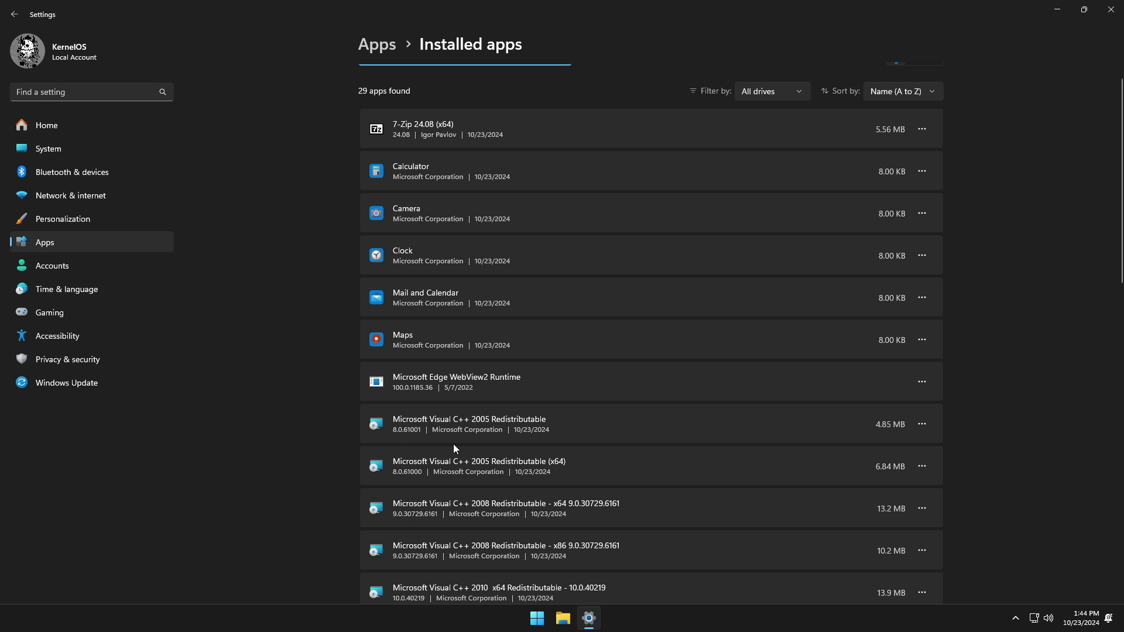
pyautogui.scroll(1, 454, 449)
pyautogui.scroll(-6, 454, 449)
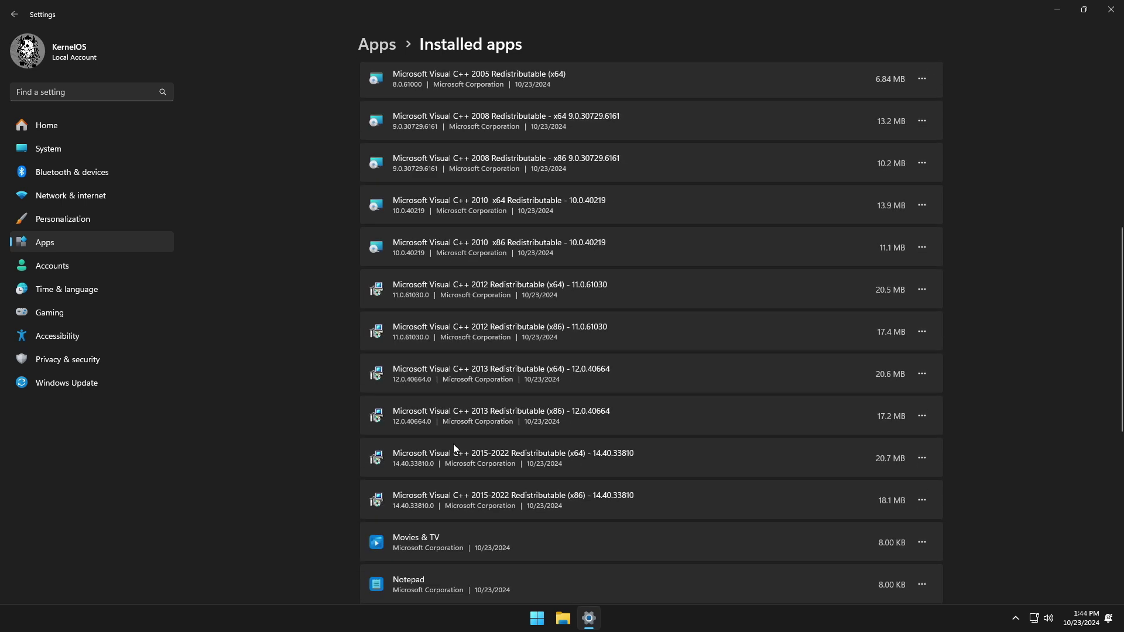
pyautogui.scroll(-7, 454, 448)
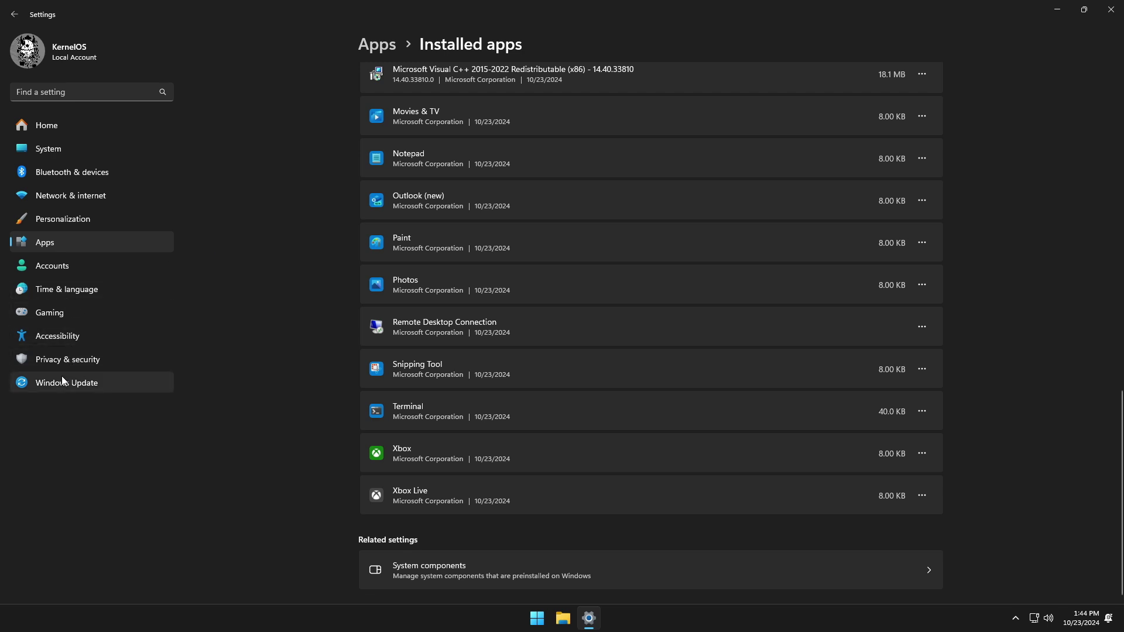
# Check the Privacy & security and Windows Update pages for security and update options, and close Settings
pyautogui.click(68, 359)
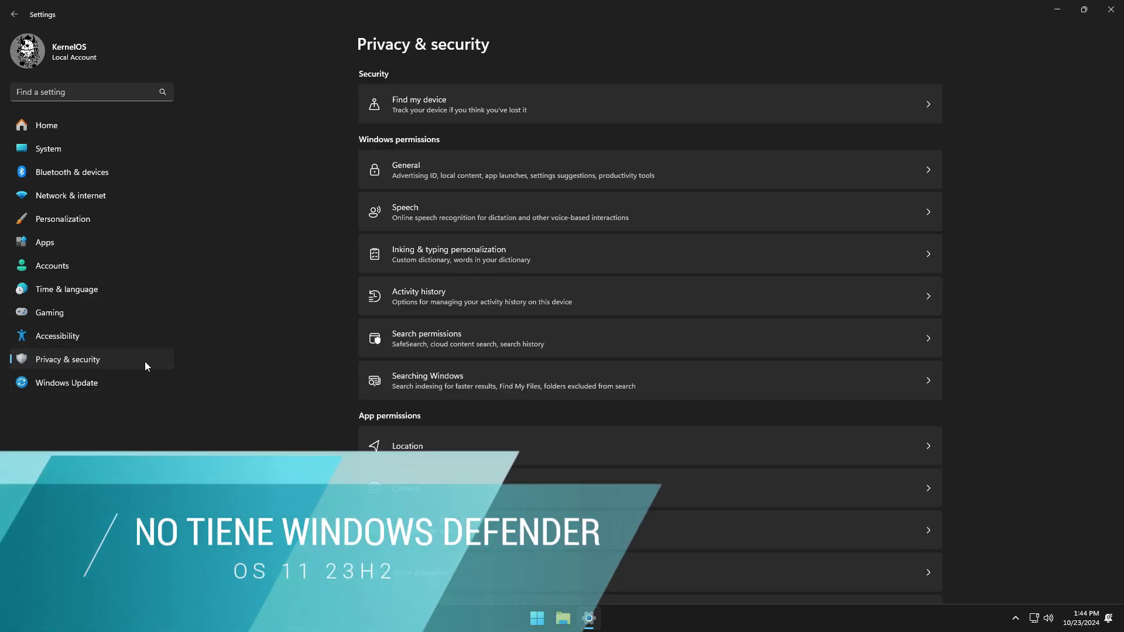
pyautogui.click(53, 381)
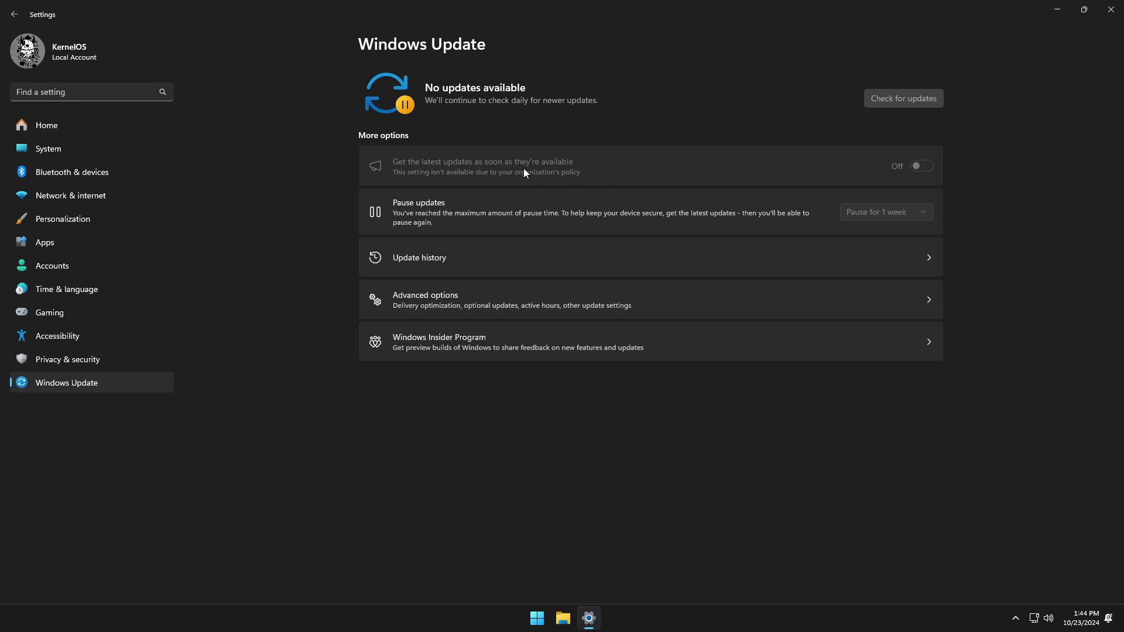
pyautogui.click(67, 358)
pyautogui.click(1110, 10)
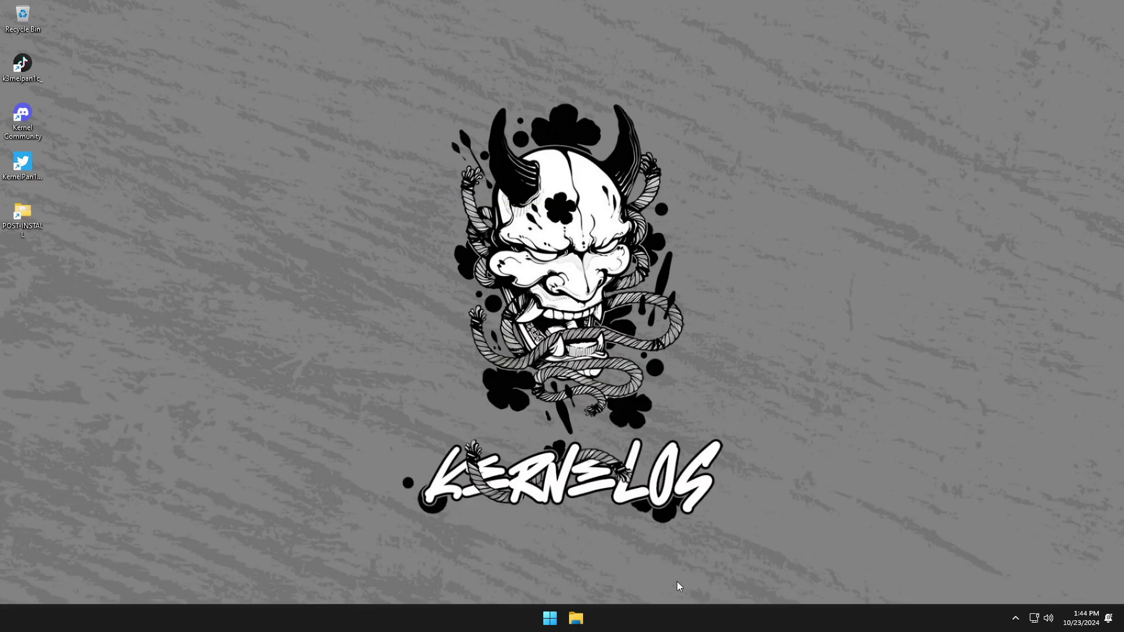
# Search the system for "store", open Microsoft Store, and install its latest version
pyautogui.click(550, 619)
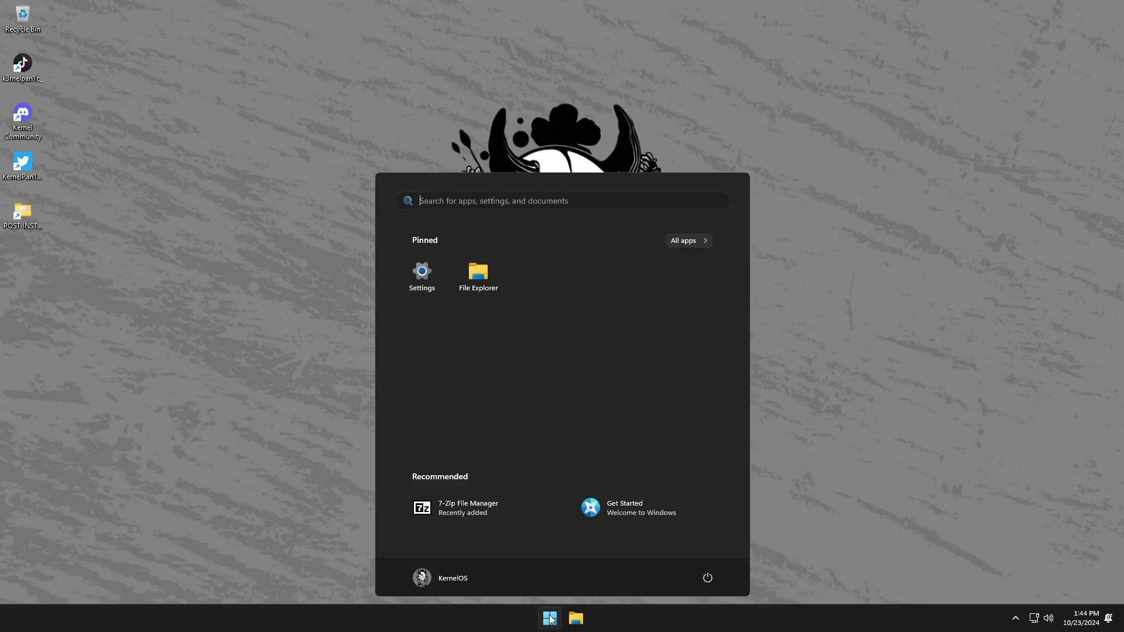
pyautogui.write('store')
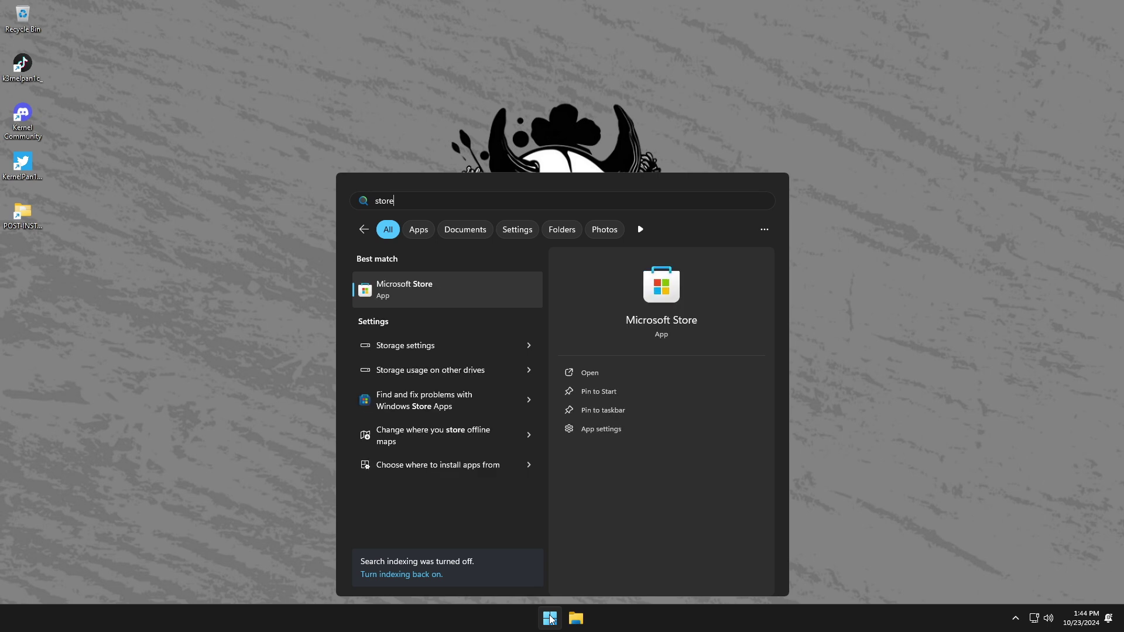
pyautogui.click(420, 284)
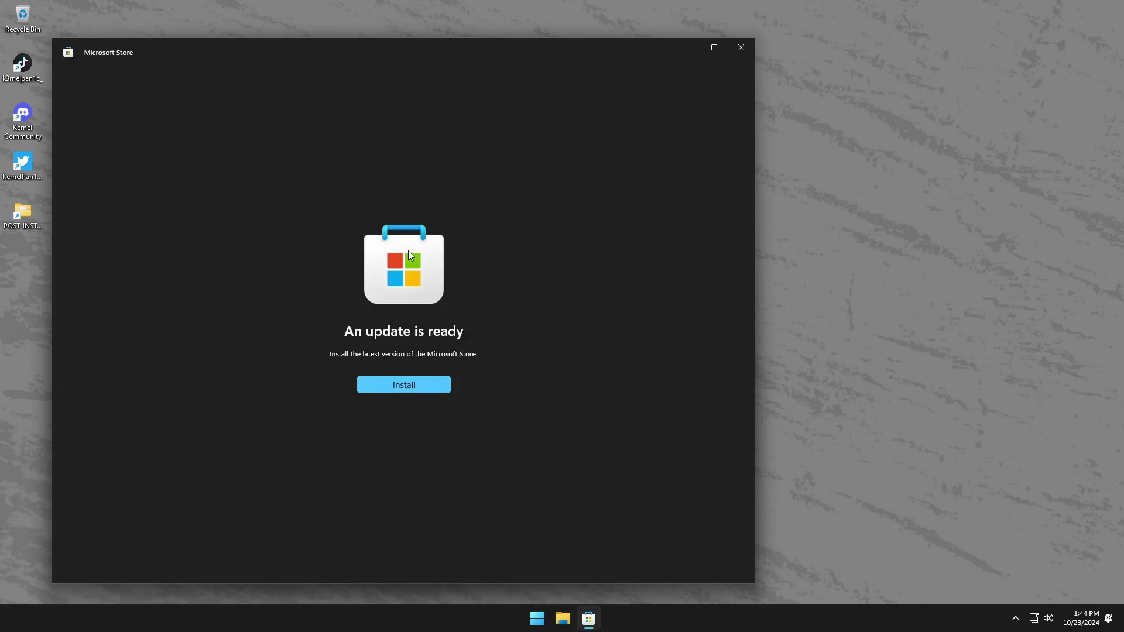
pyautogui.click(404, 385)
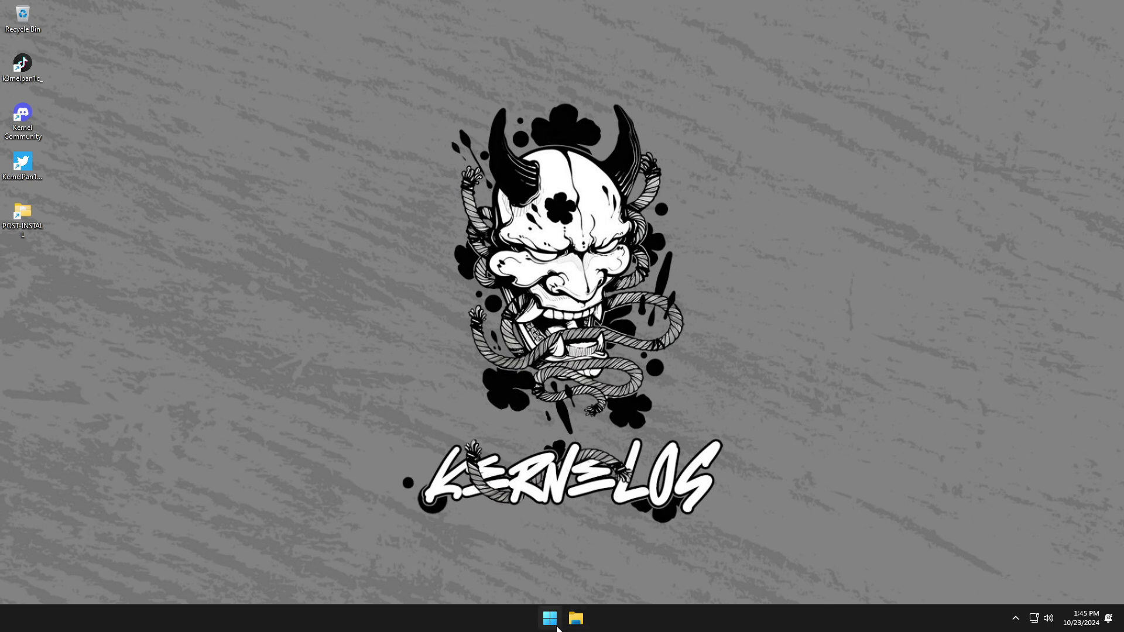
# Reopen Microsoft Store by searching for "store" and maximize its window
pyautogui.click(550, 619)
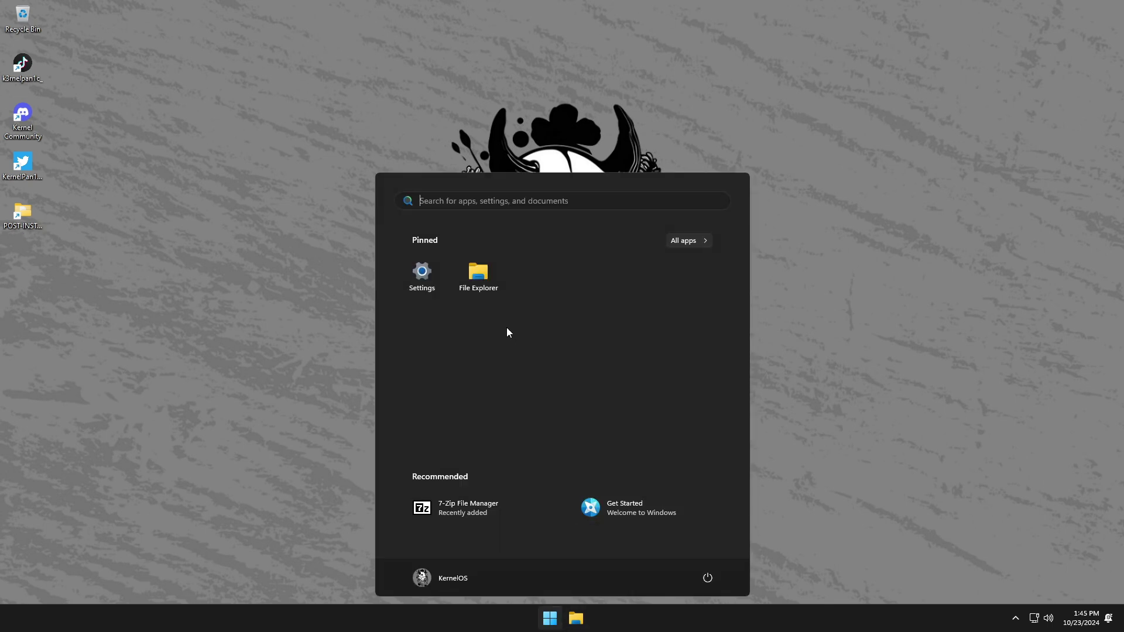
pyautogui.write('store')
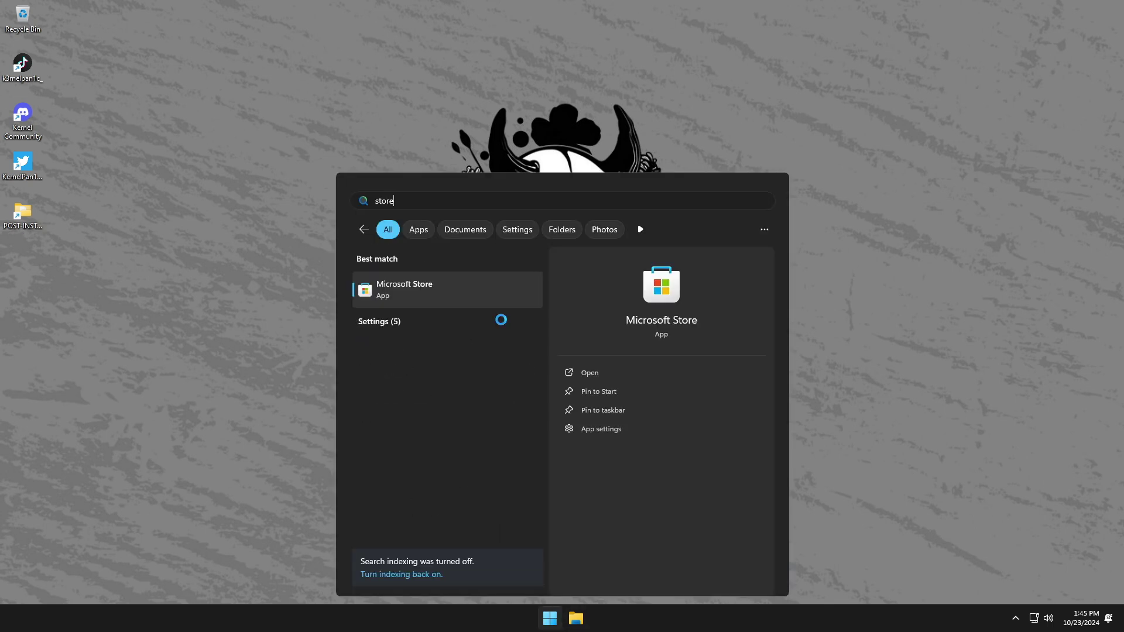
pyautogui.click(469, 294)
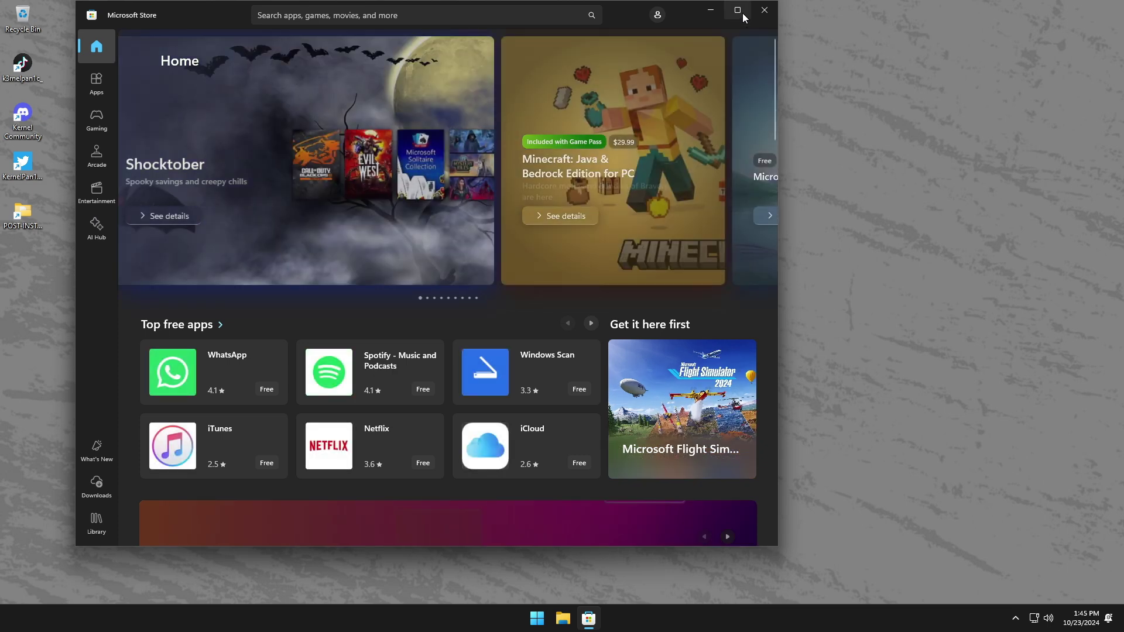
pyautogui.click(742, 13)
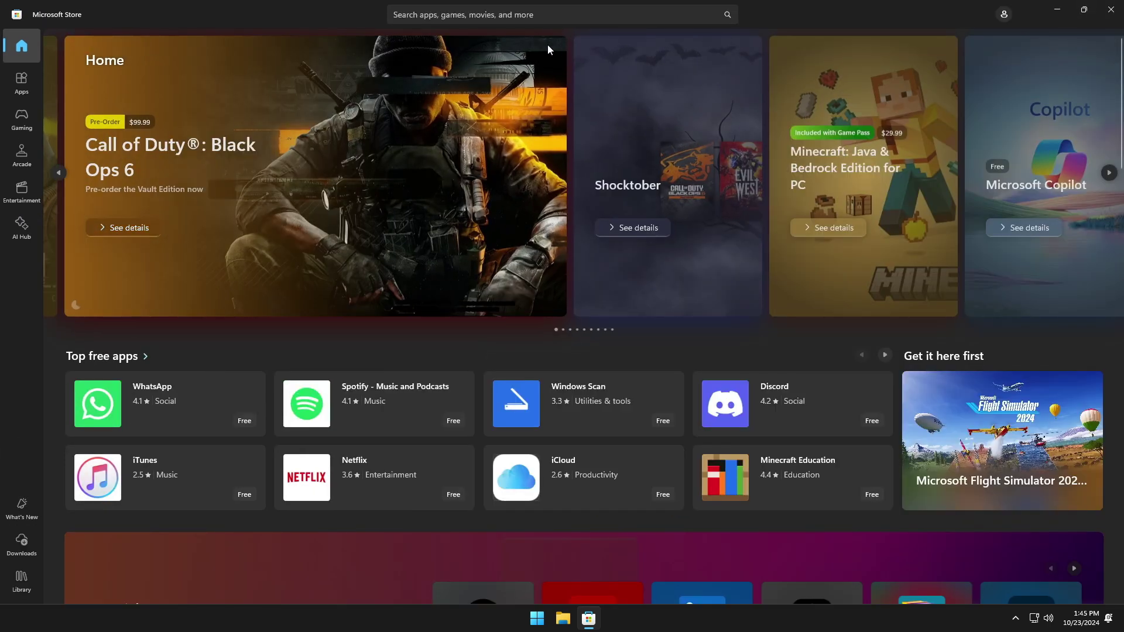
# Find WhatsApp in Microsoft Store by searching for "what" and install it
pyautogui.click(438, 14)
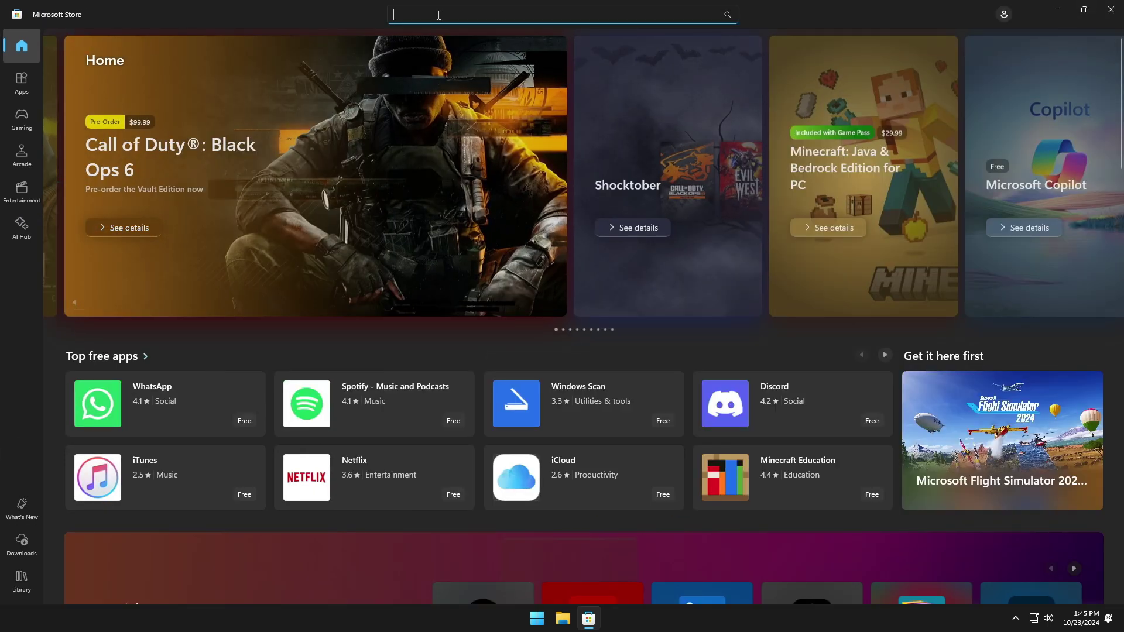
pyautogui.write('whataspp')
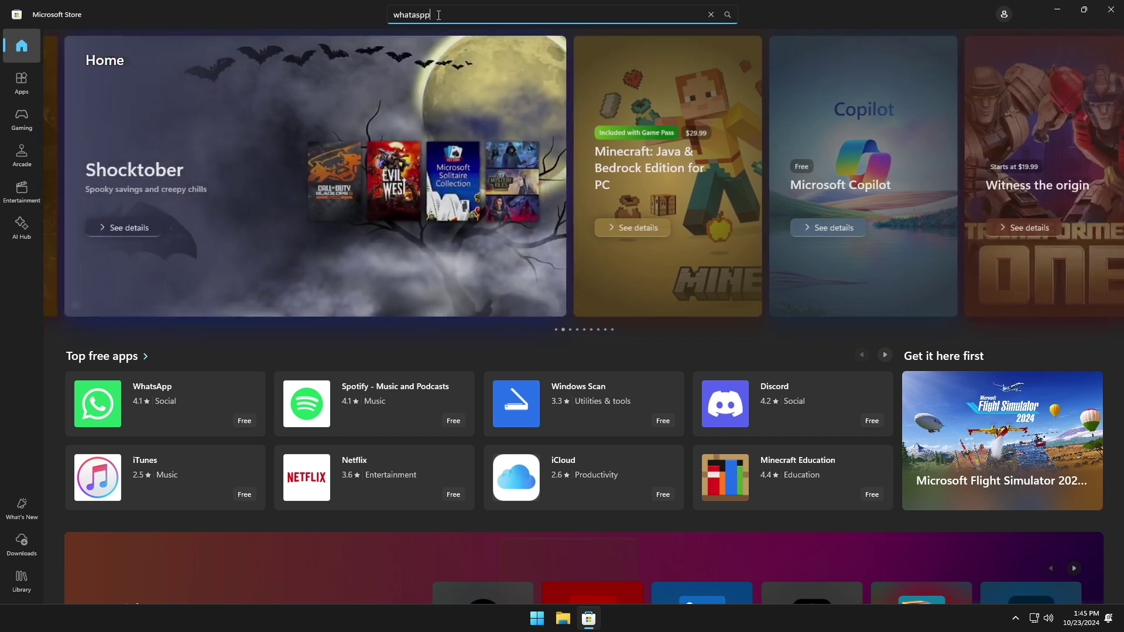
pyautogui.press('BackSpace')
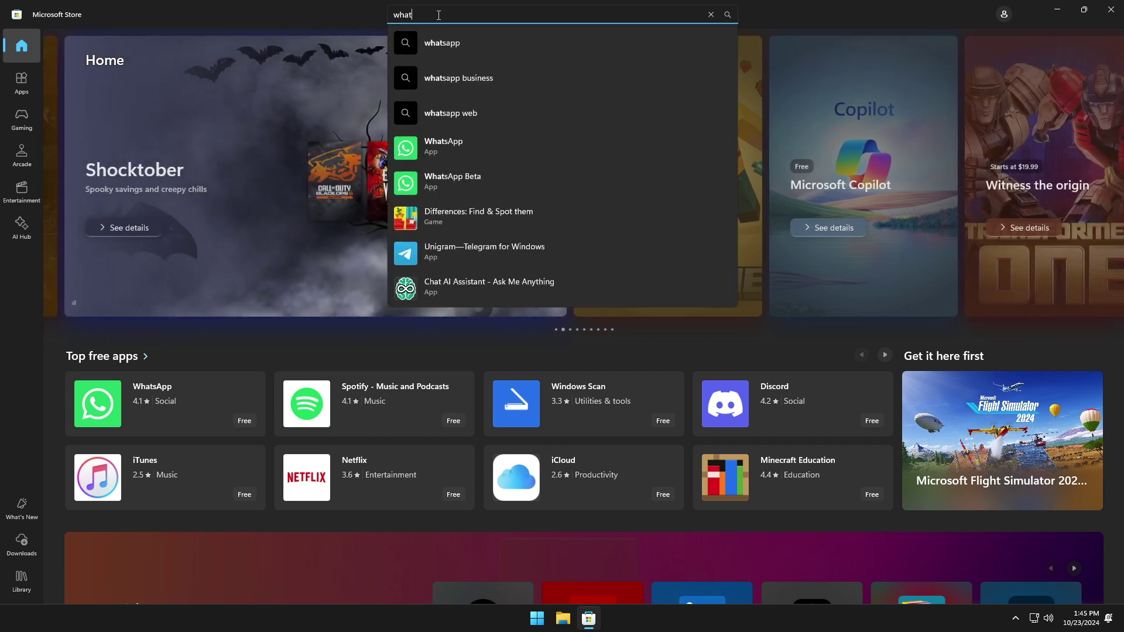
pyautogui.click(449, 146)
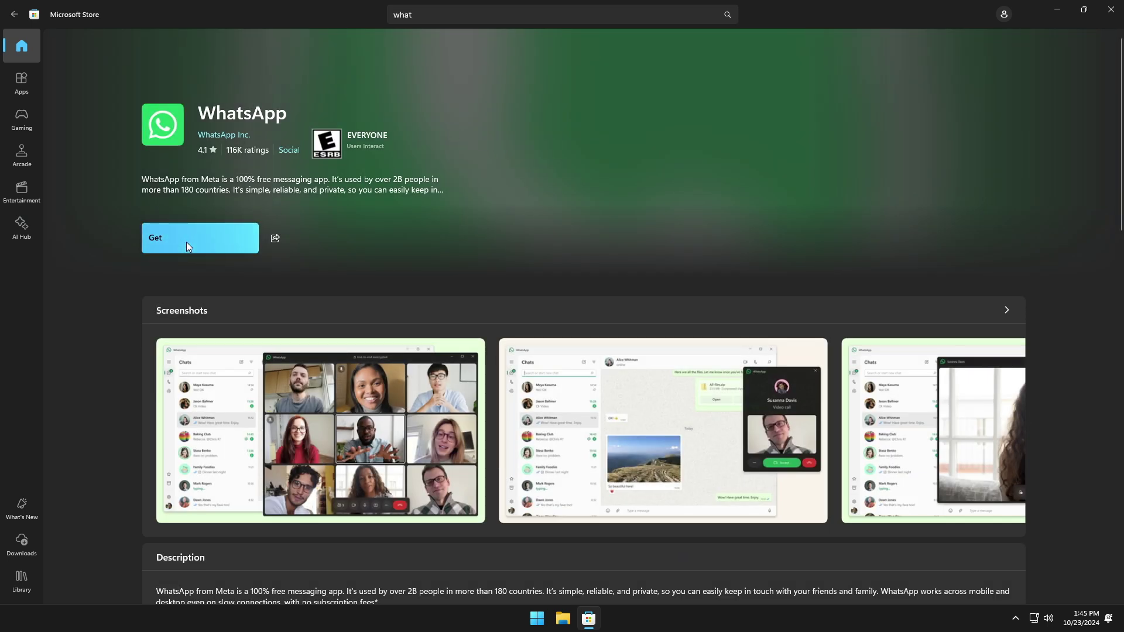
pyautogui.click(186, 241)
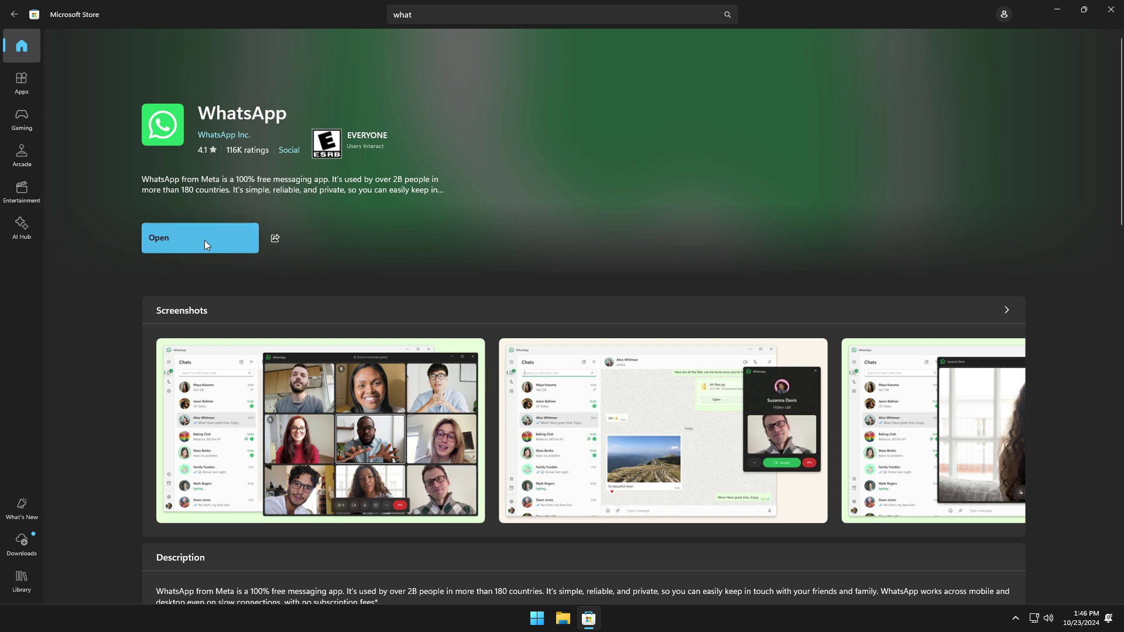
# Launch the installed WhatsApp to test it, and close both WhatsApp and Microsoft Store
pyautogui.click(202, 241)
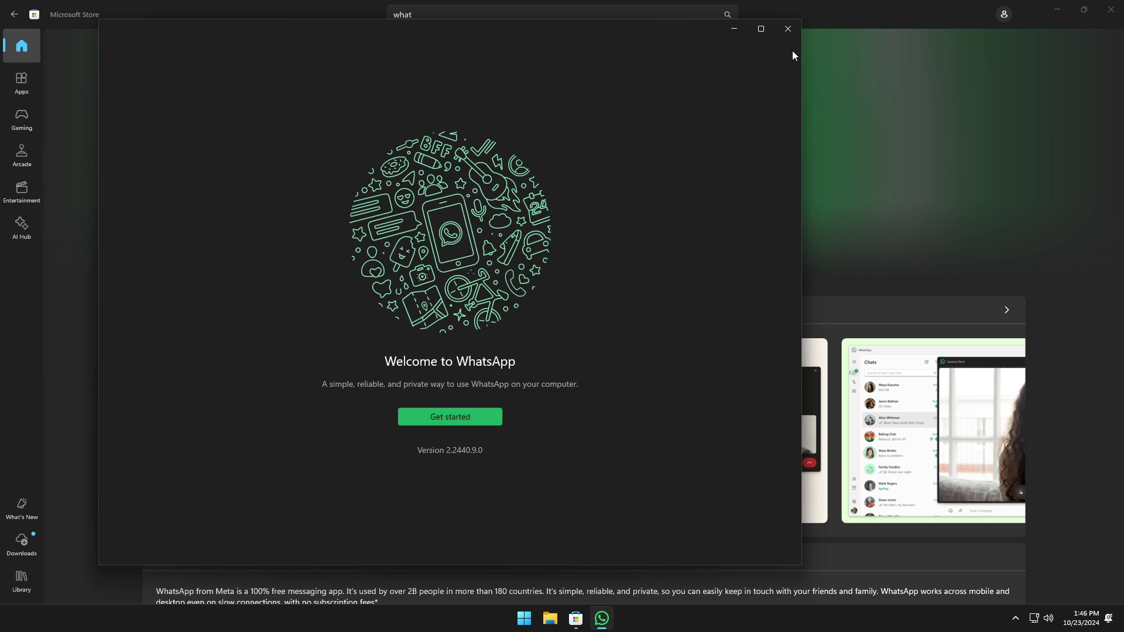
pyautogui.click(795, 33)
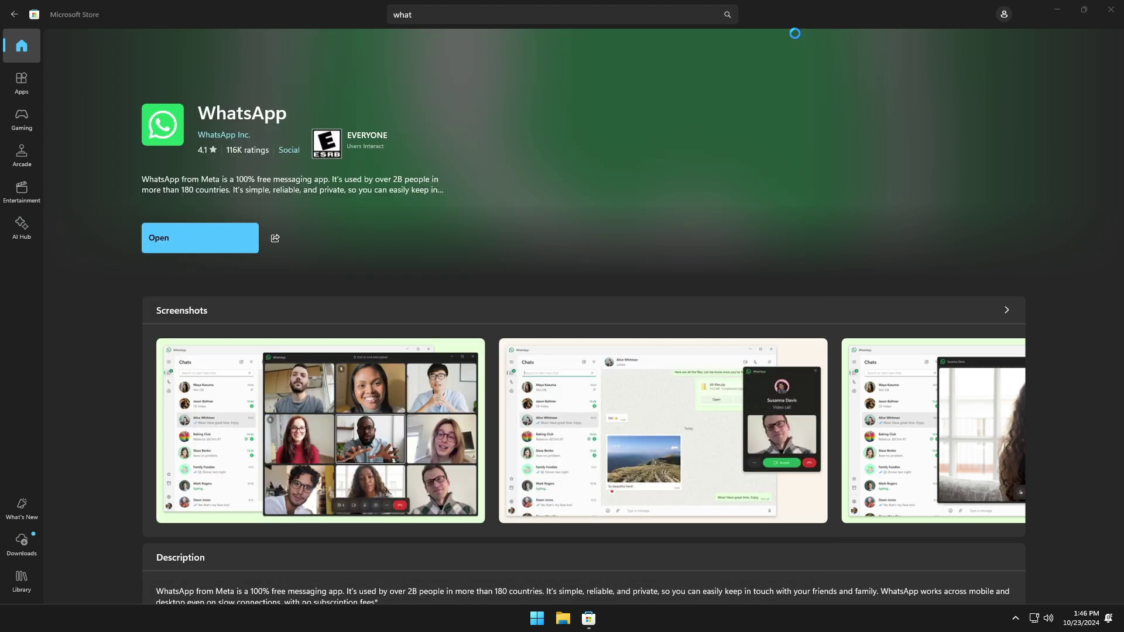
pyautogui.click(1110, 10)
# Open the Browsers folder from the desktop, install Firefox with Firefox Installer.exe, and close the folder window
pyautogui.doubleClick(32, 218)
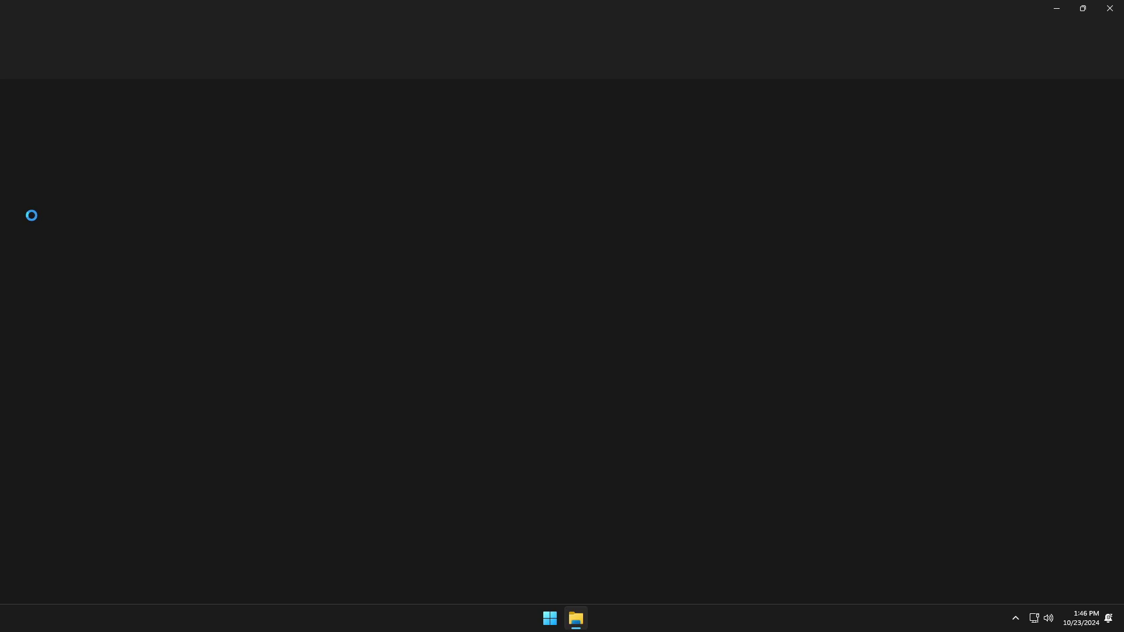
pyautogui.click(137, 105)
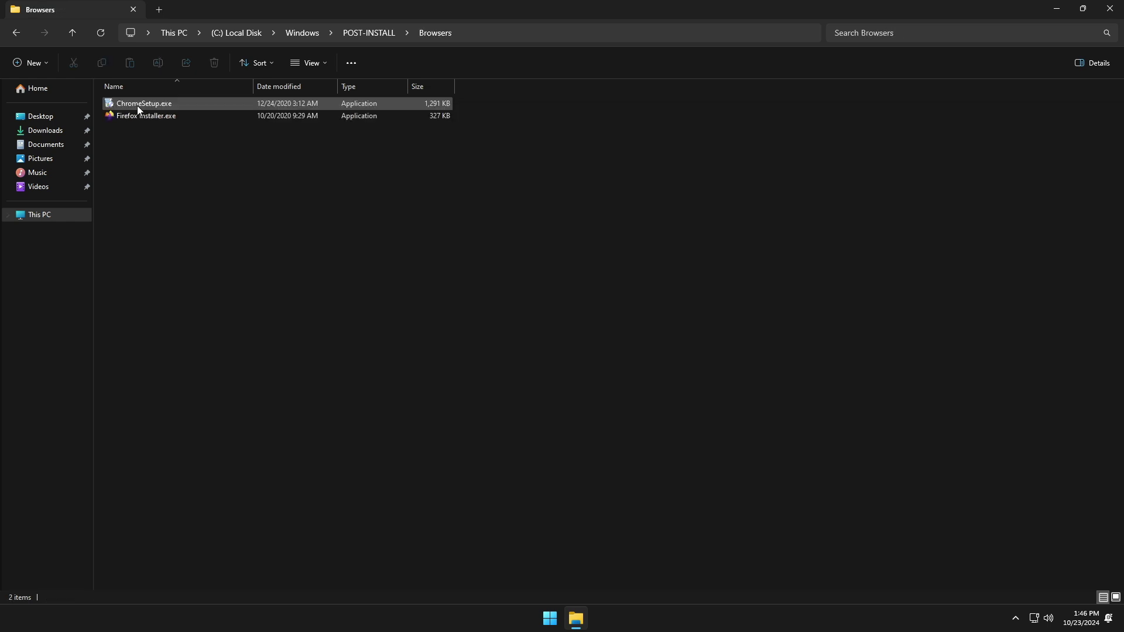
pyautogui.doubleClick(146, 116)
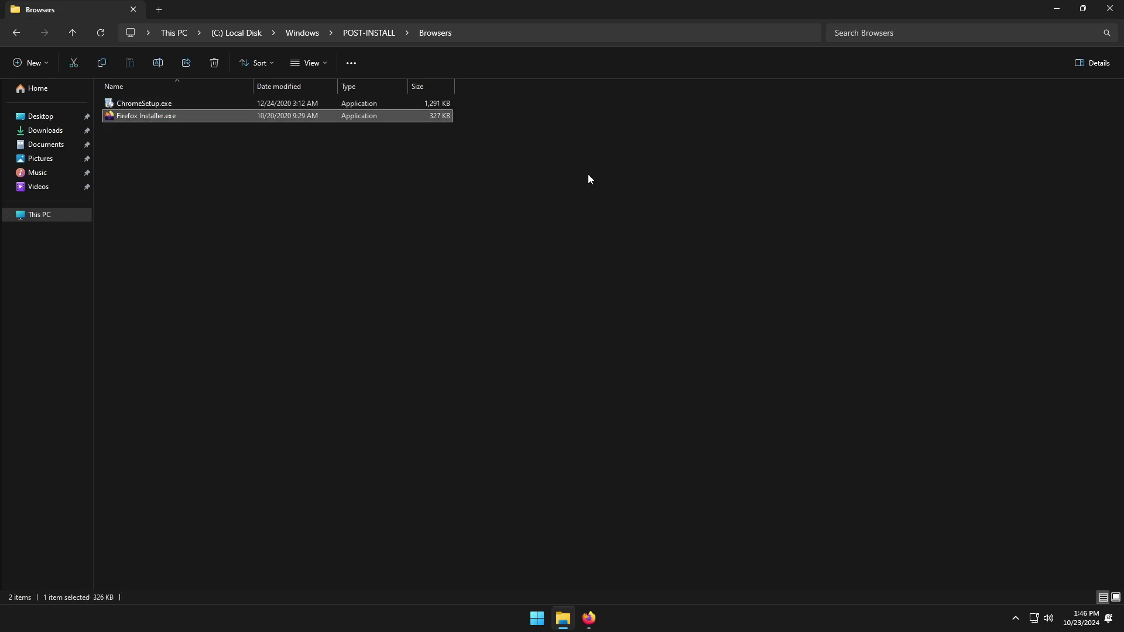
pyautogui.click(1109, 8)
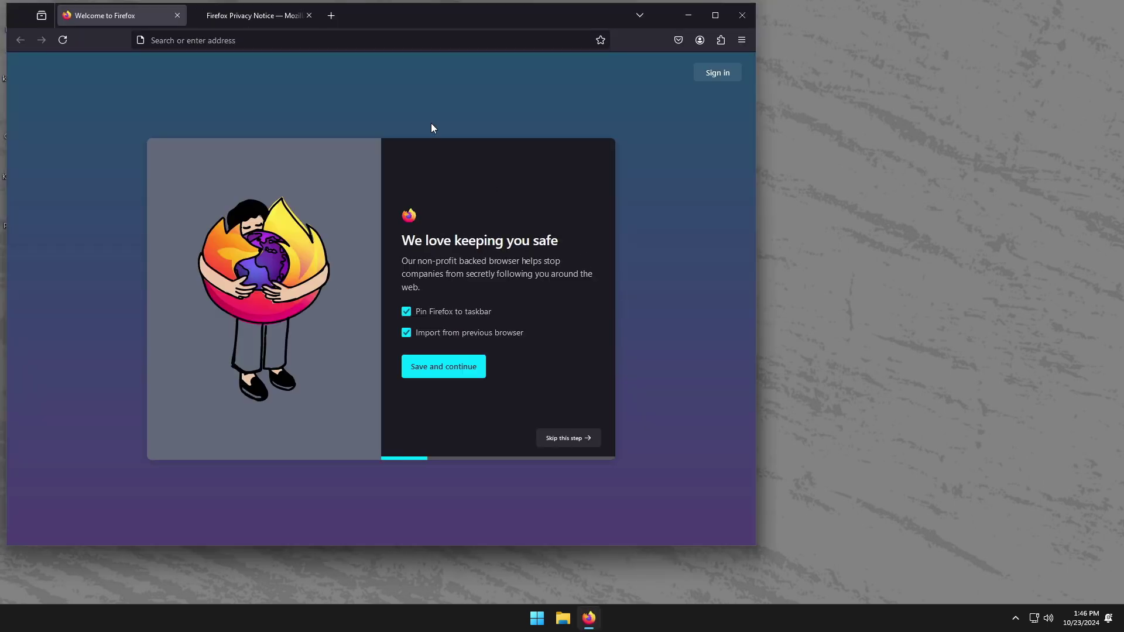
# Close the Firefox Privacy Notice tab, maximize the browser, and skip through the welcome screens to start browsing
pyautogui.click(308, 16)
pyautogui.click(572, 436)
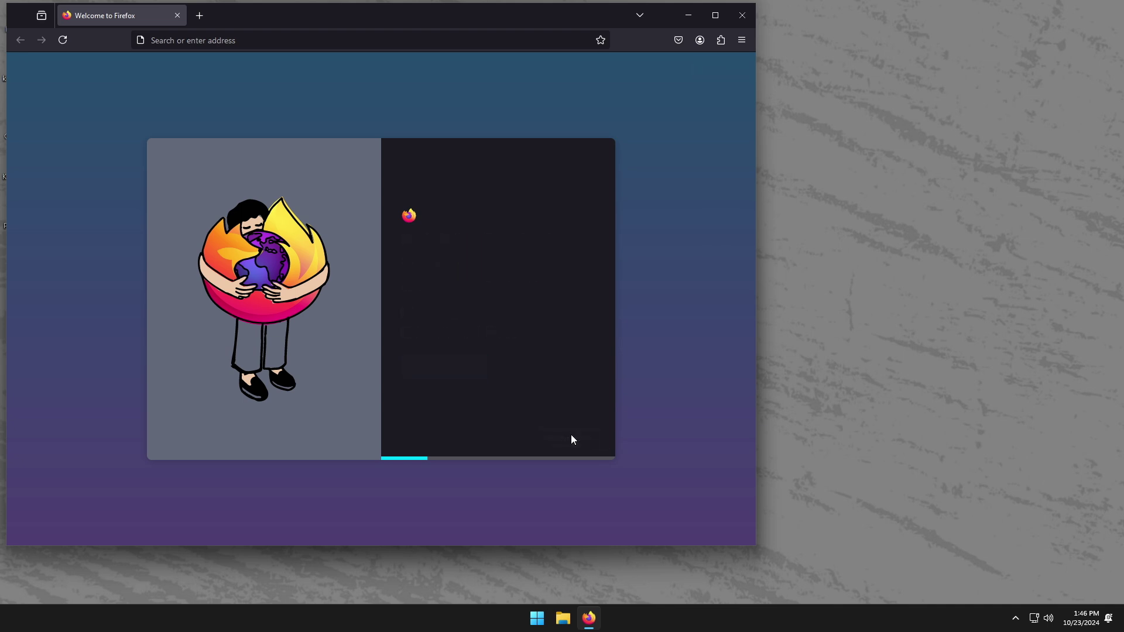
pyautogui.click(572, 438)
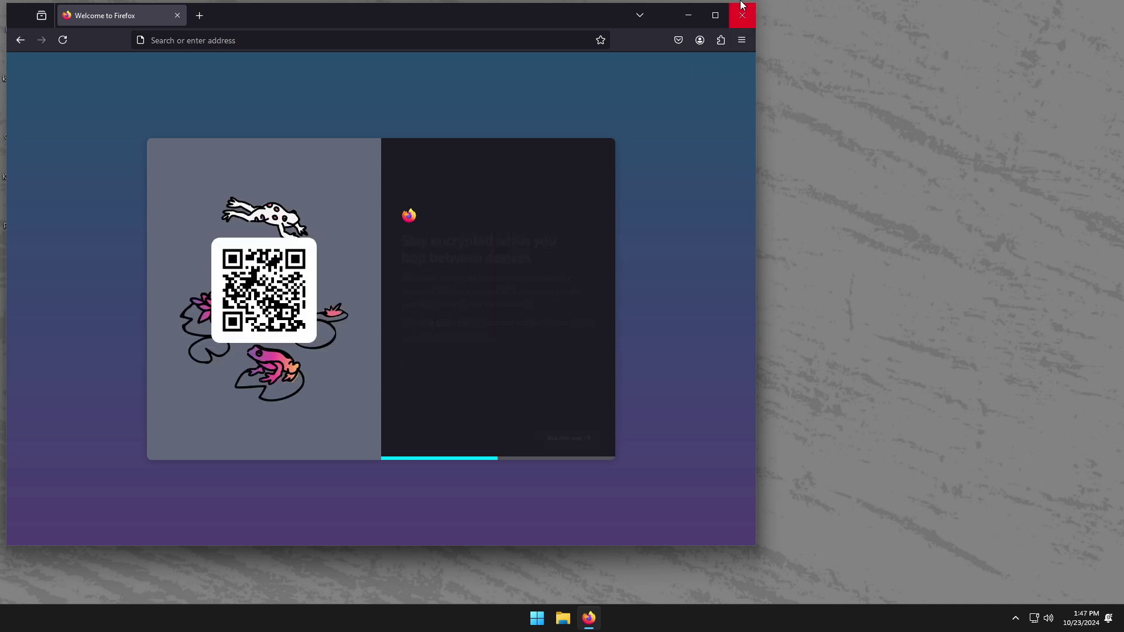
pyautogui.click(715, 15)
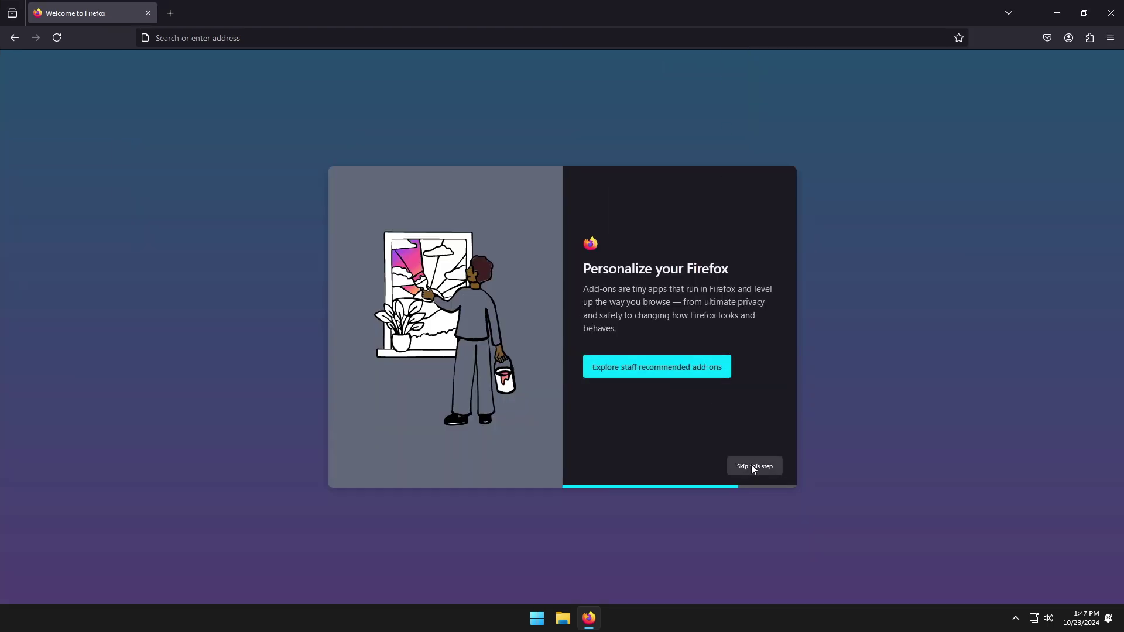
pyautogui.click(753, 467)
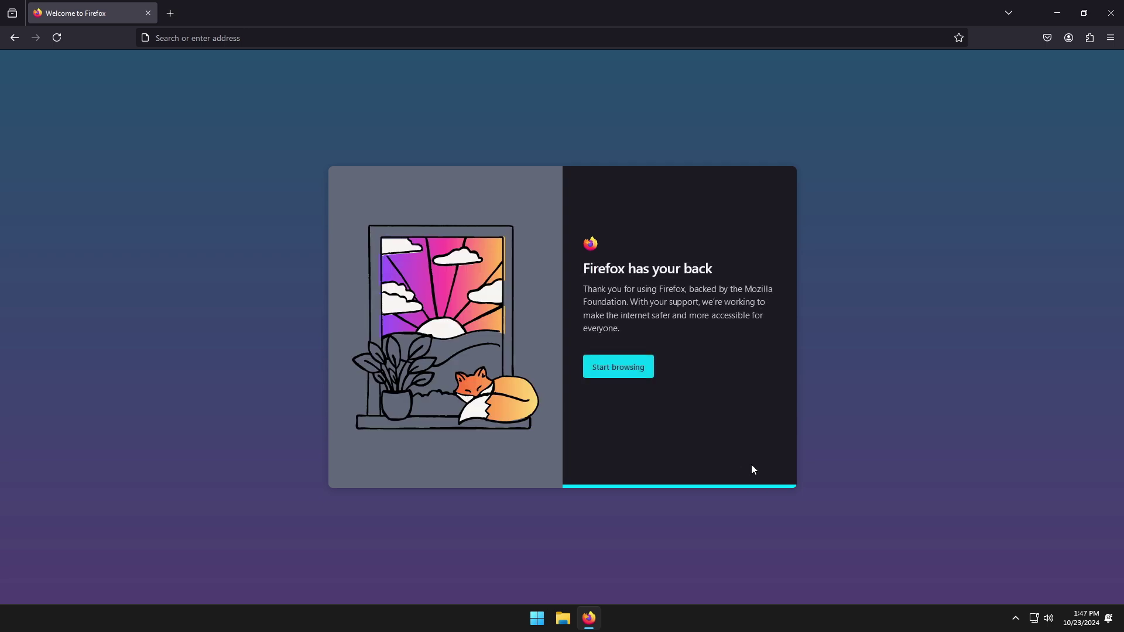
pyautogui.click(633, 371)
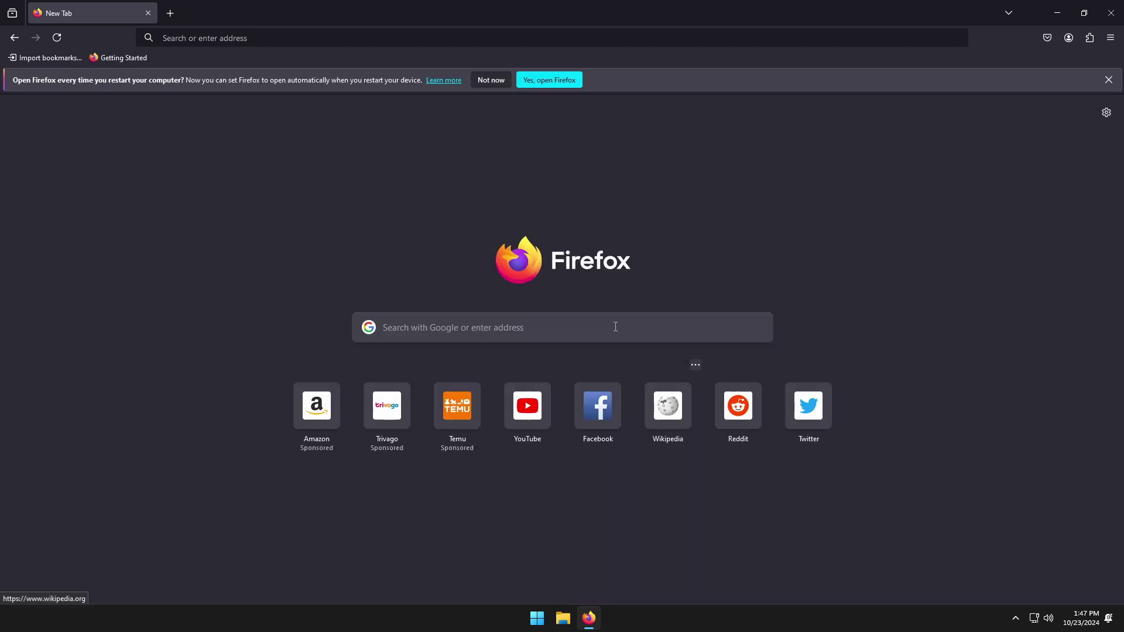
# Open YouTube from the new tab page's shortcuts and search it for "dtech usb english"
pyautogui.click(528, 419)
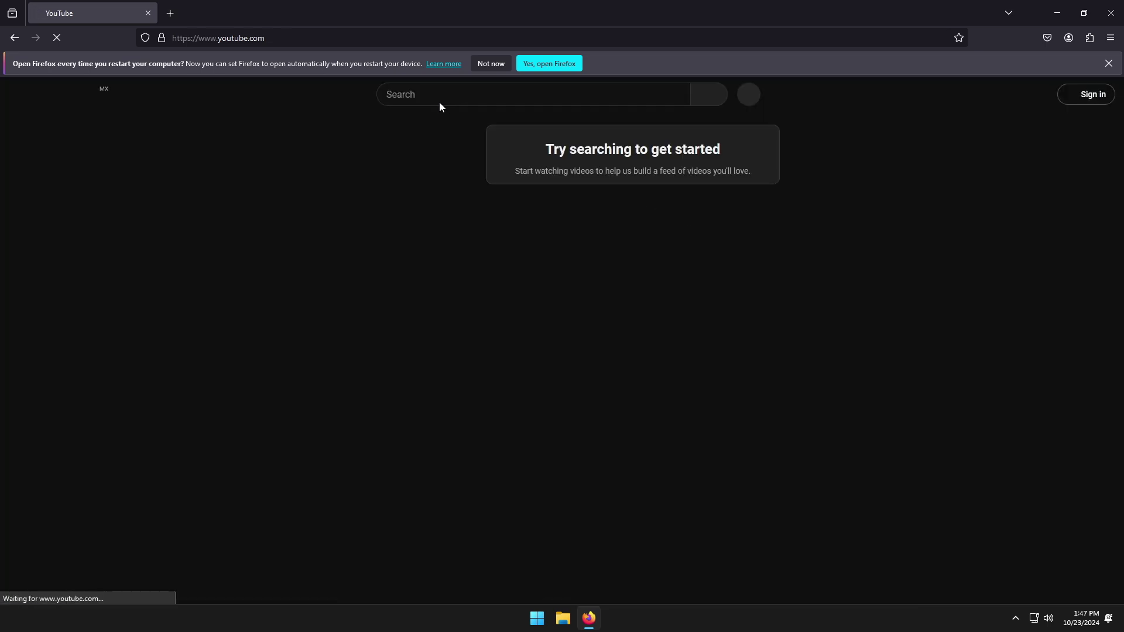
pyautogui.click(438, 101)
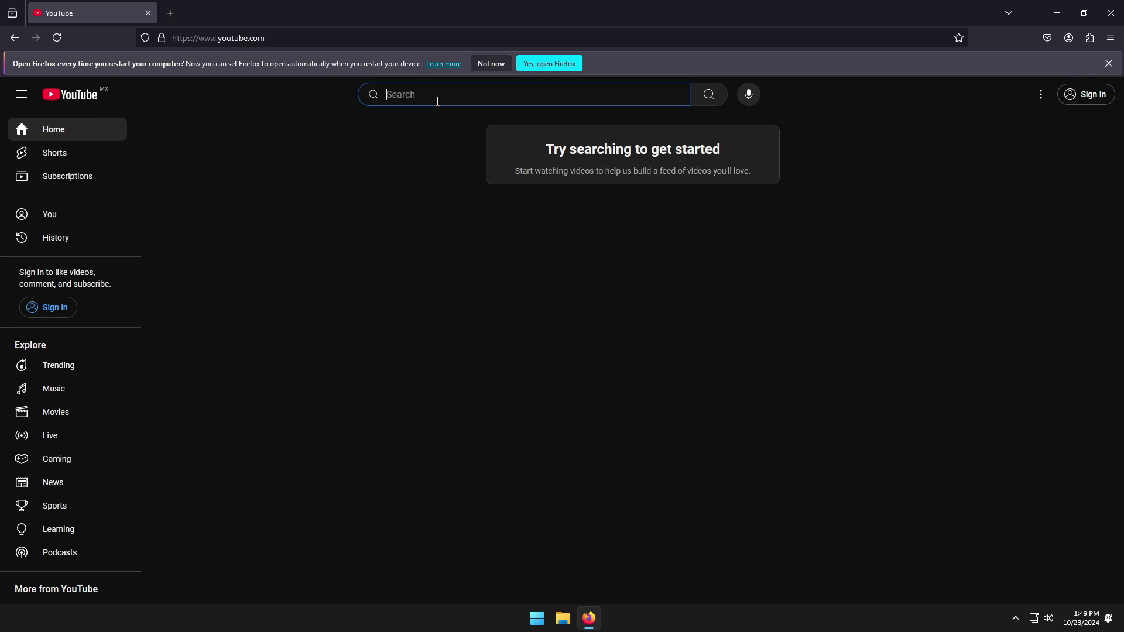
pyautogui.write('dtech ')
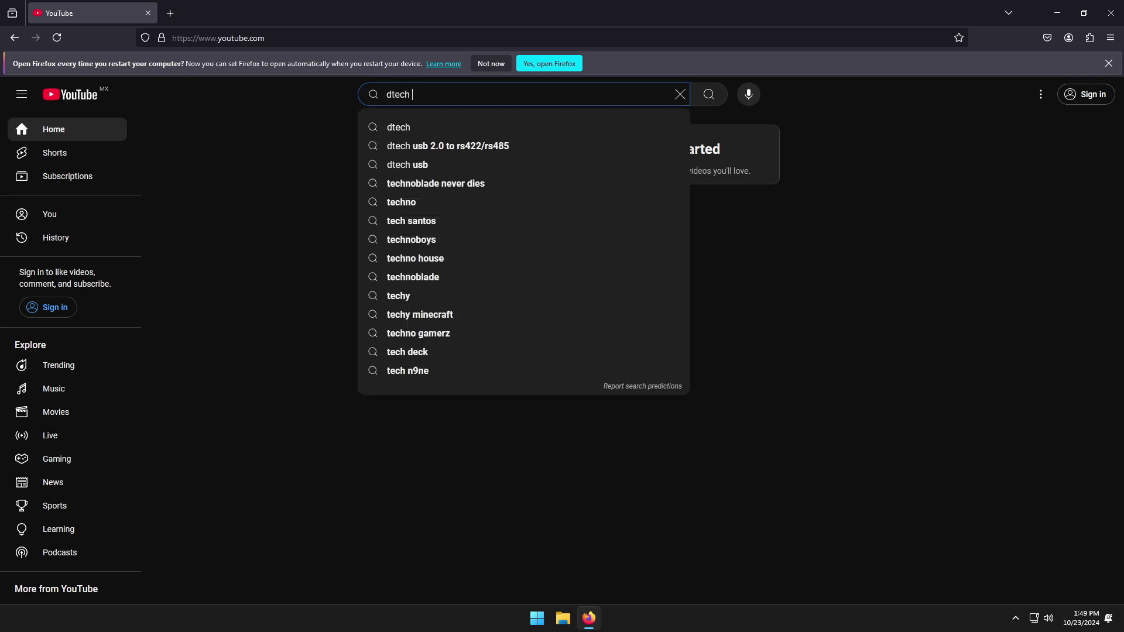
pyautogui.write('usb e')
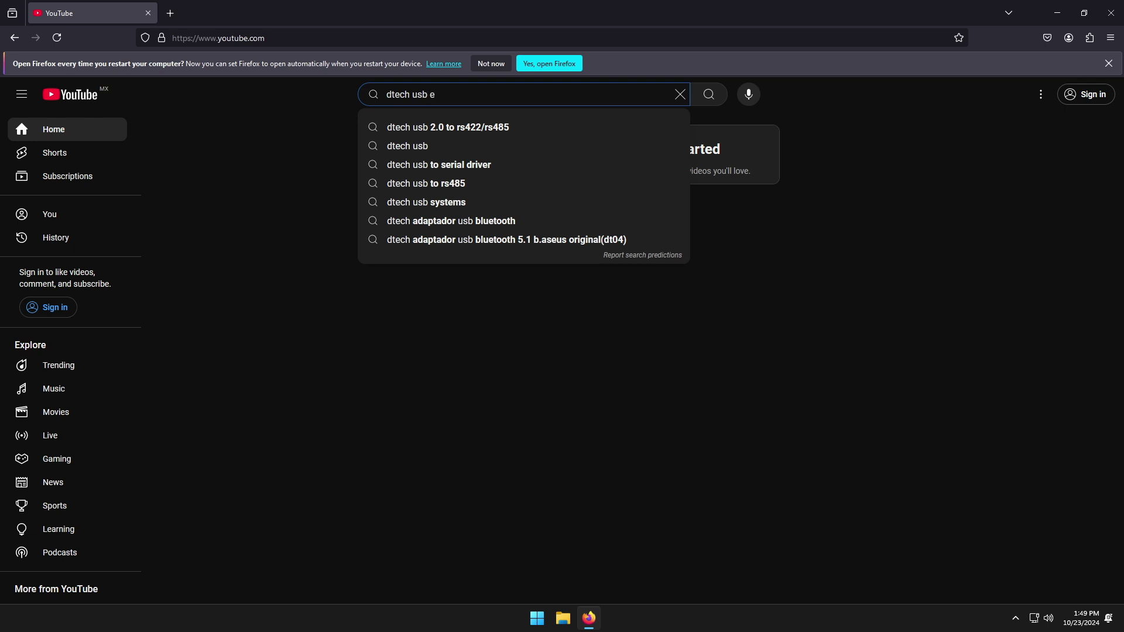
pyautogui.write('nglish')
pyautogui.press('Return')
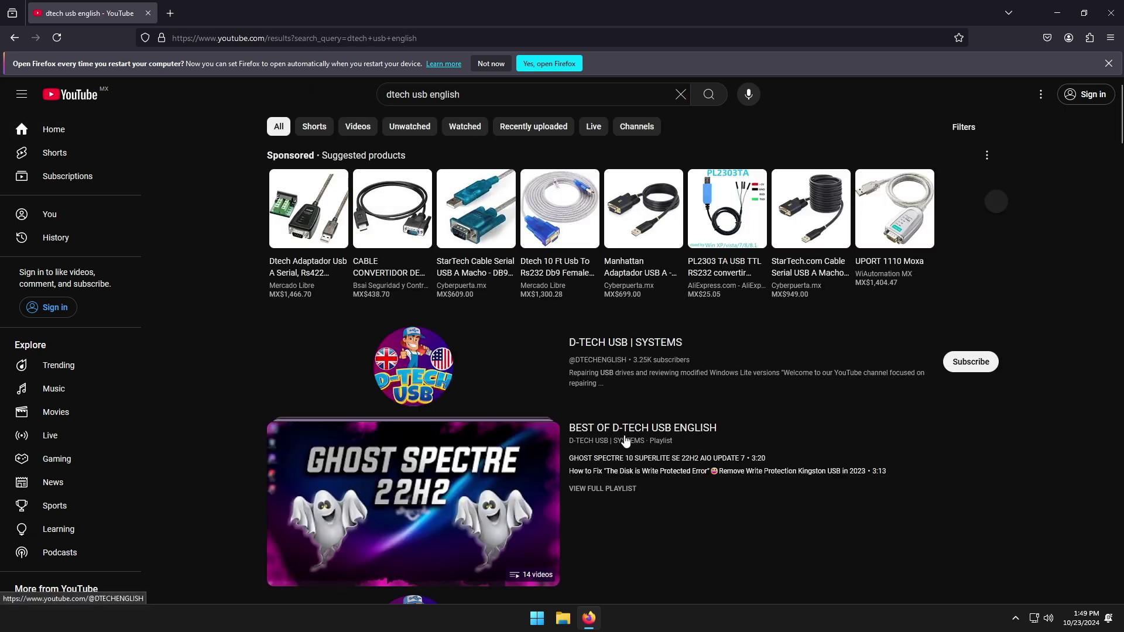
# Open the D-TECH USB | SYSTEMS channel and look through the video sections on its home page
pyautogui.click(624, 344)
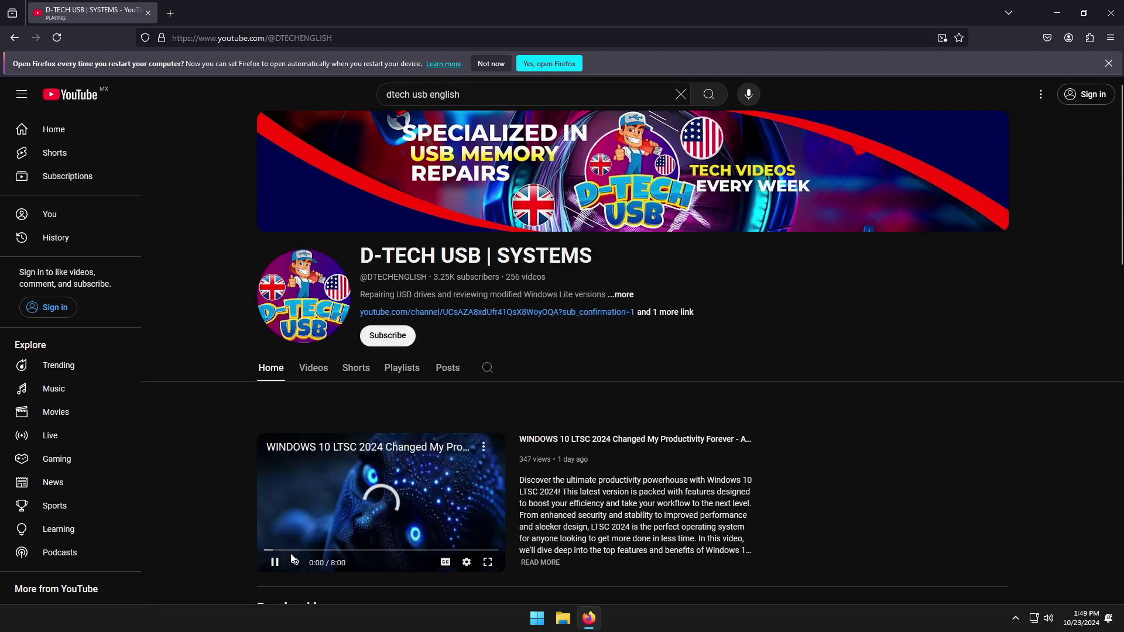
pyautogui.scroll(-10, 879, 404)
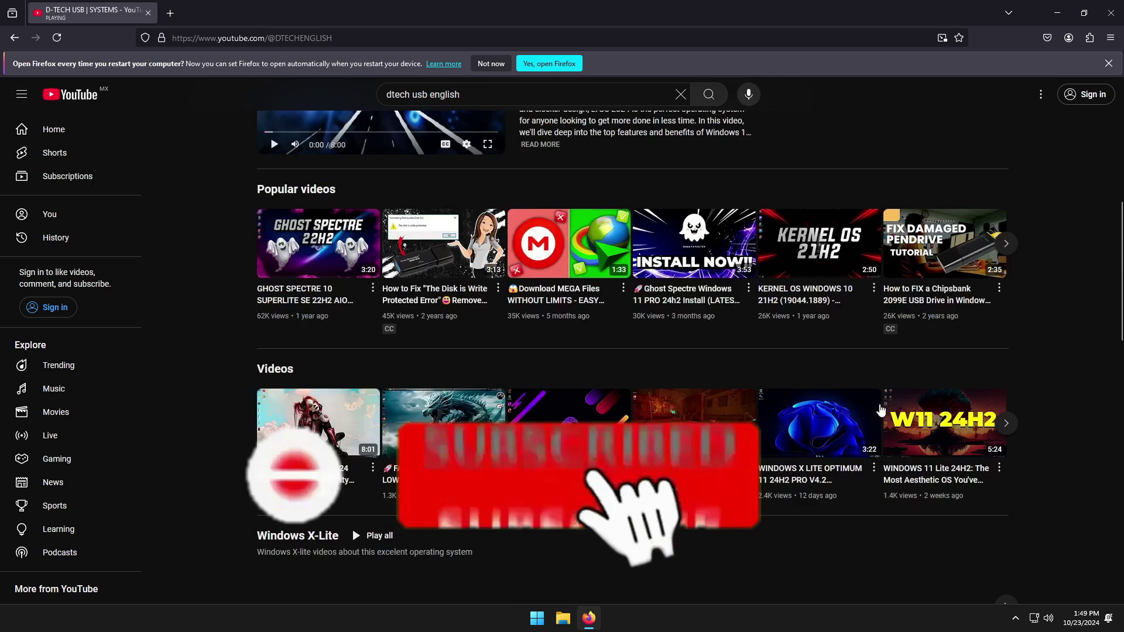
pyautogui.scroll(4, 879, 407)
pyautogui.scroll(-15, 879, 407)
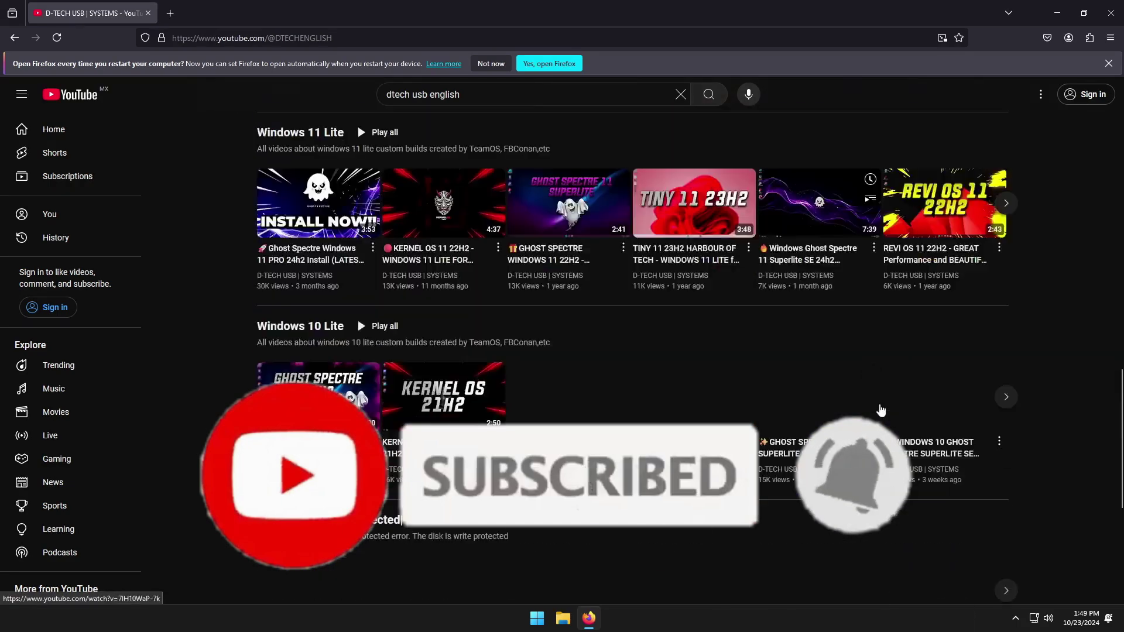
pyautogui.scroll(15, 879, 404)
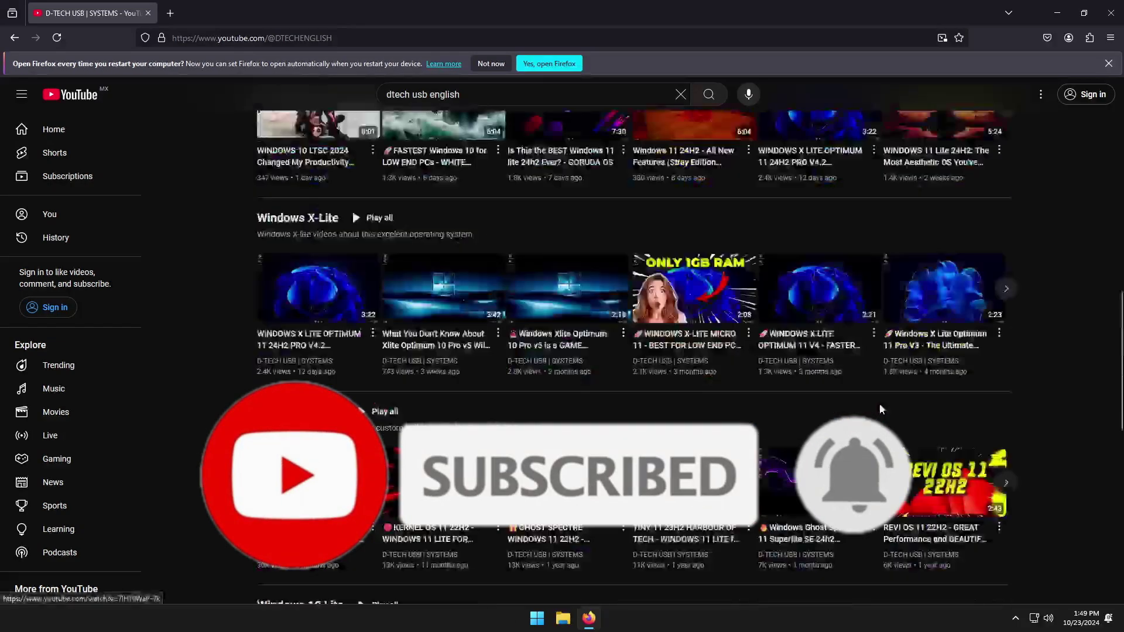
pyautogui.scroll(5, 879, 404)
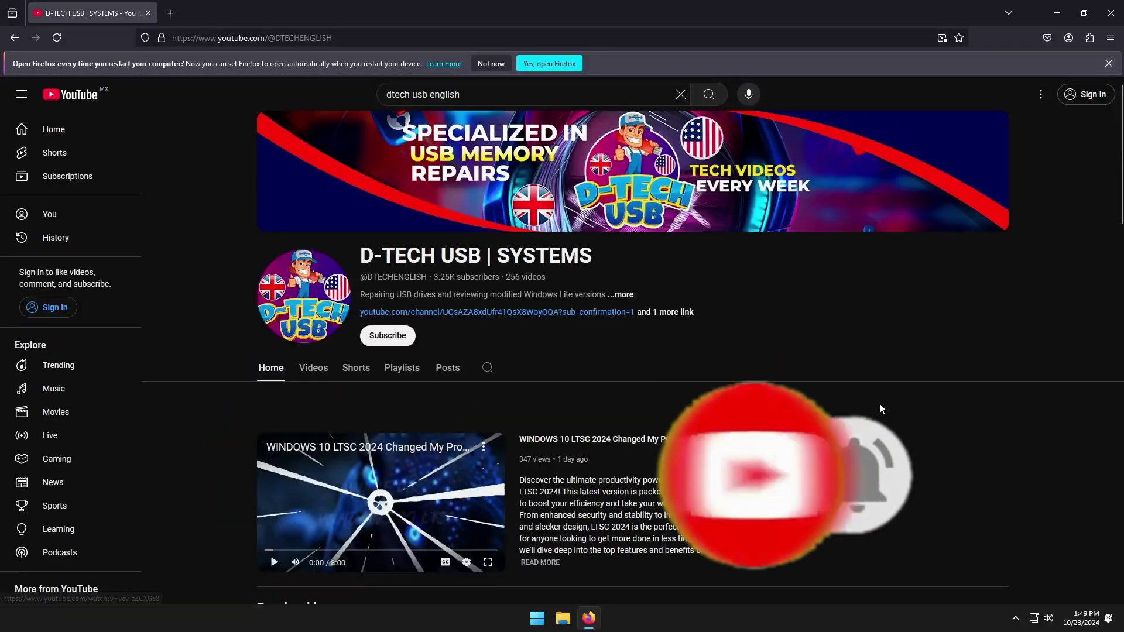
# Search Google for "pexels" in a new tab and open the Pexels free stock photo site
pyautogui.click(170, 13)
pyautogui.write('pexels')
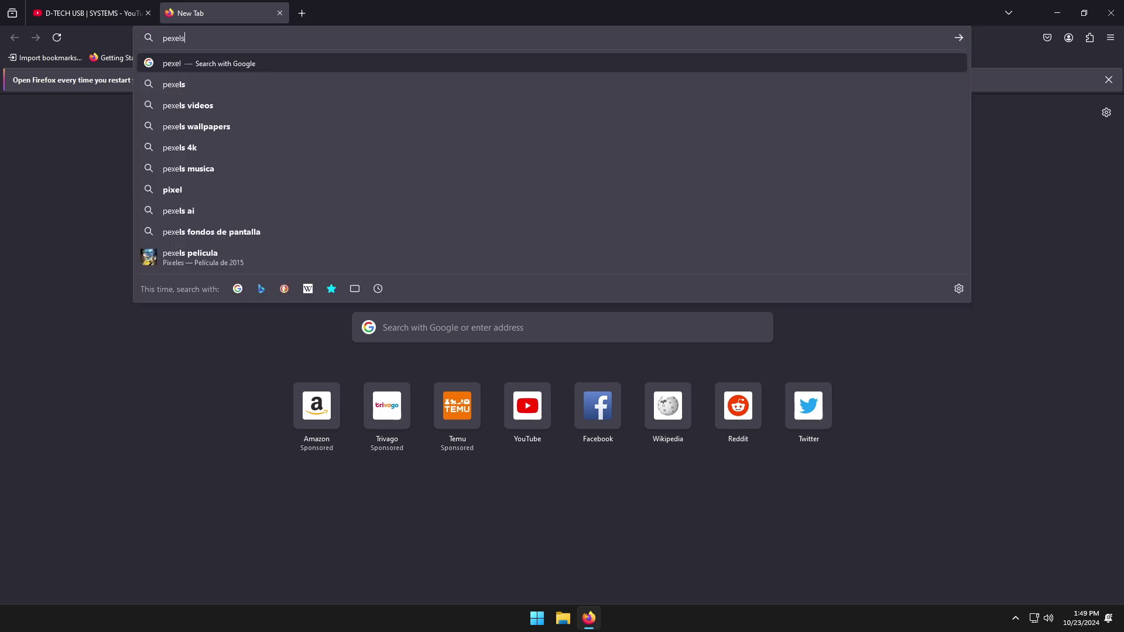
pyautogui.press('Return')
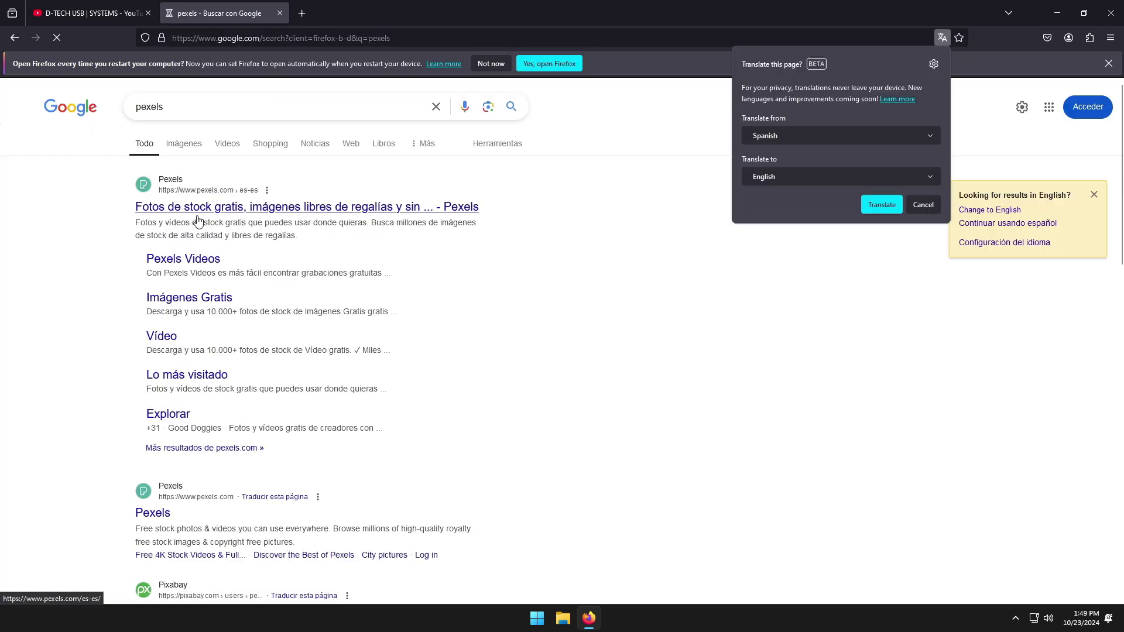
pyautogui.click(218, 207)
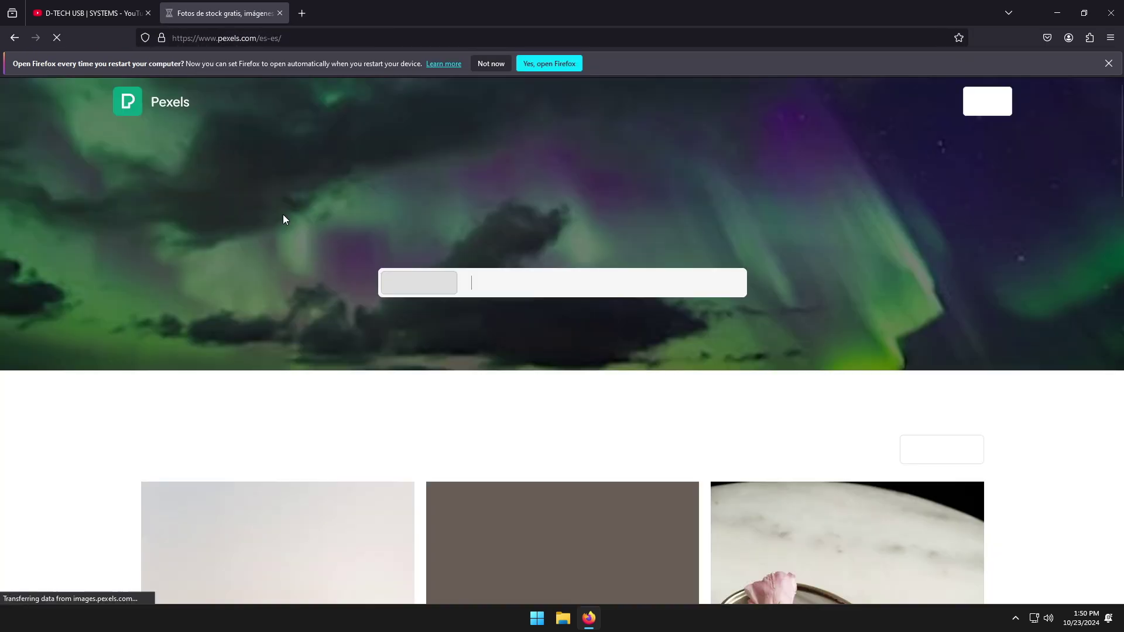
# Translate the Pexels page to English and browse its photo gallery, dismissing the Google sign-in prompt
pyautogui.click(875, 173)
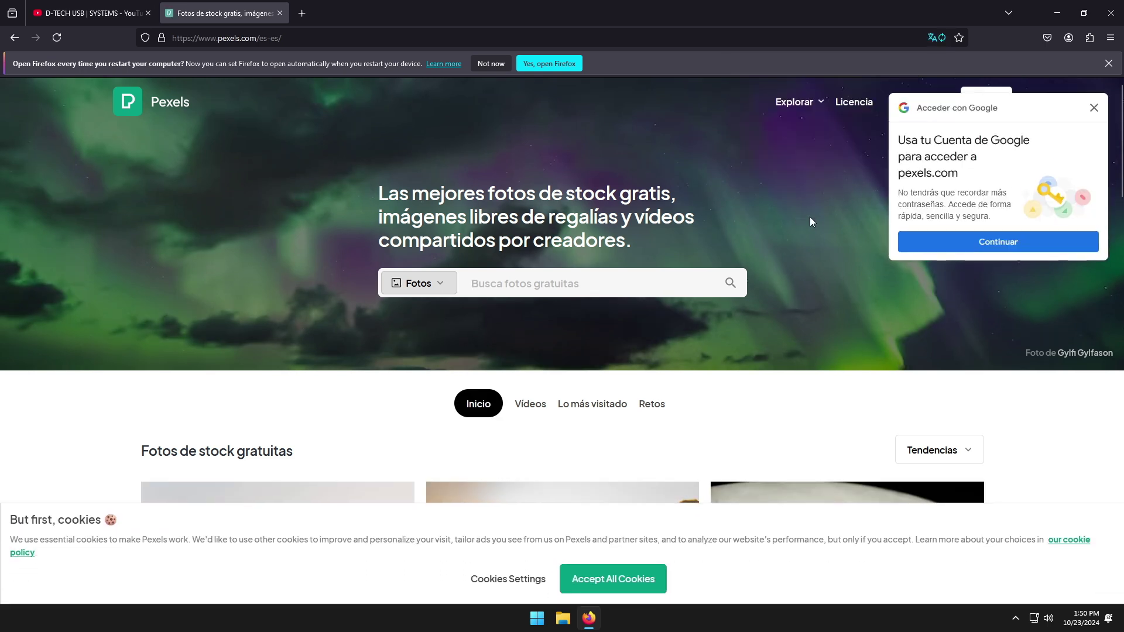
pyautogui.click(1093, 108)
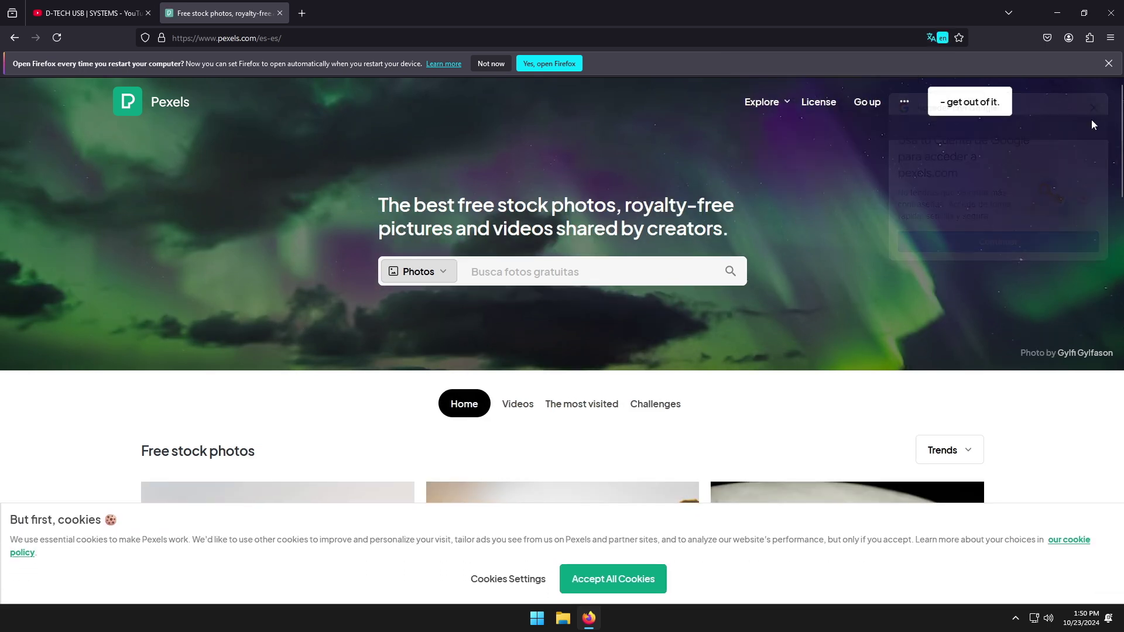
pyautogui.scroll(-15, 824, 213)
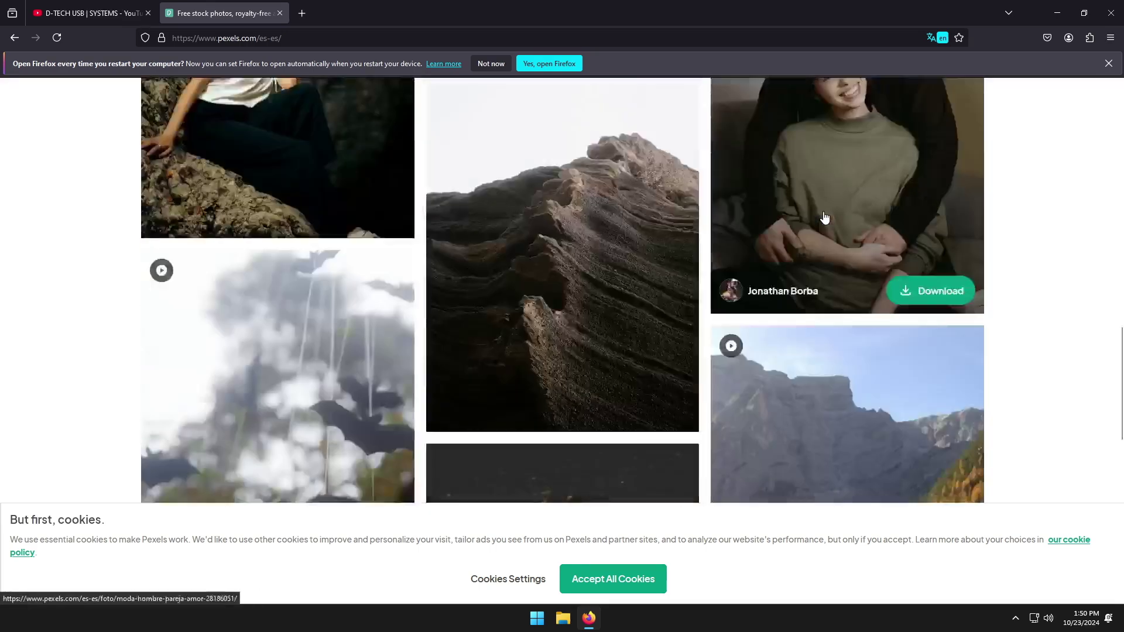
pyautogui.scroll(-20, 824, 217)
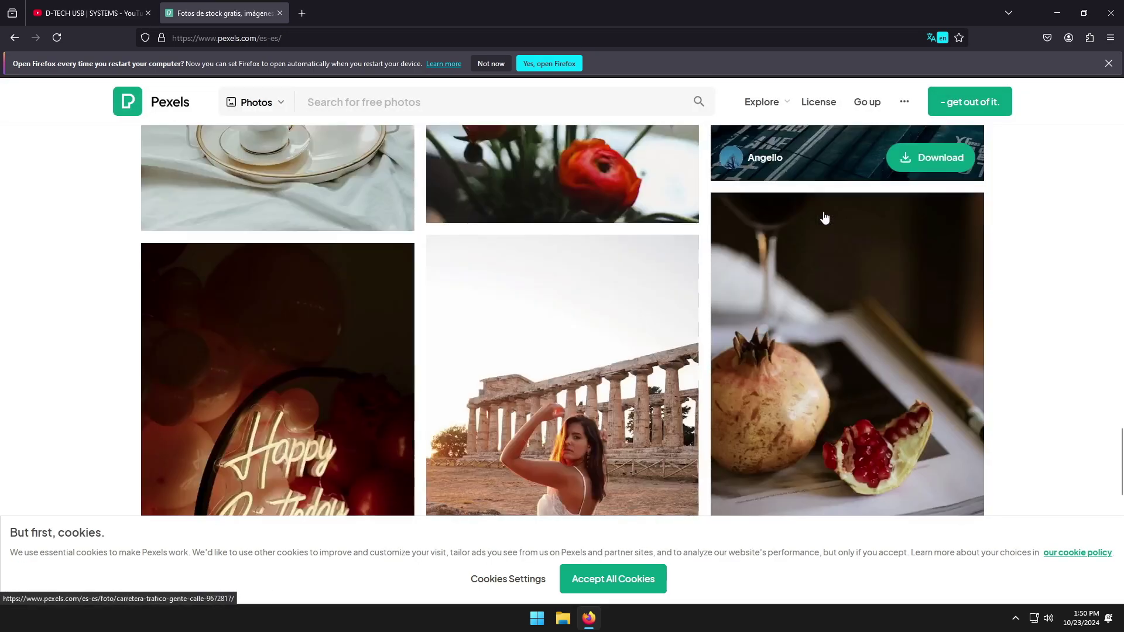
pyautogui.scroll(-20, 824, 217)
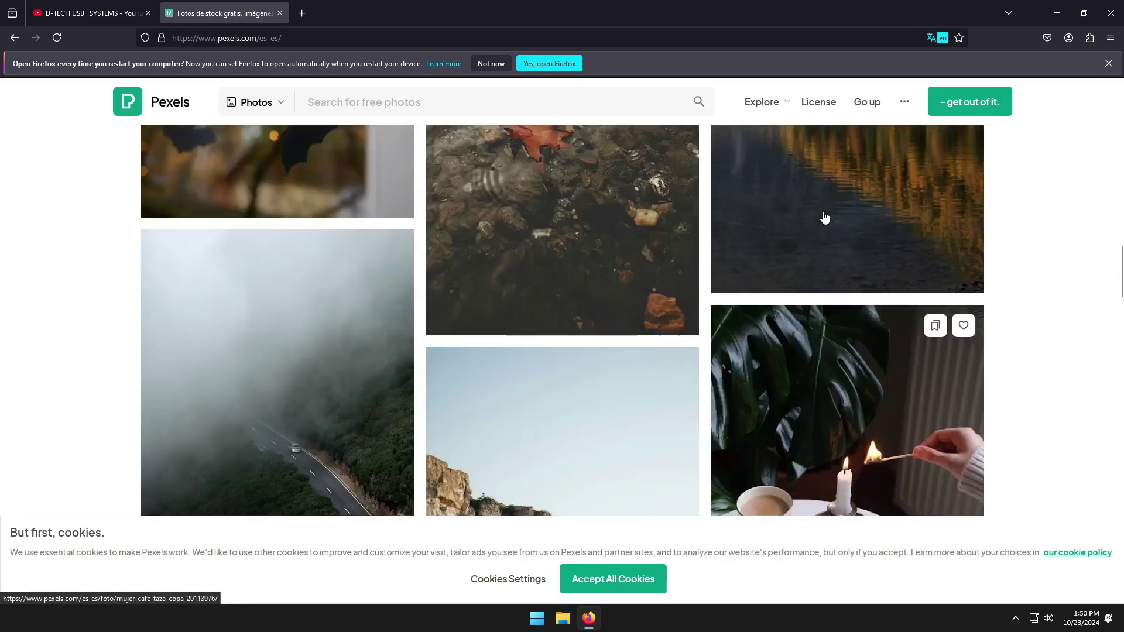
pyautogui.scroll(20, 824, 217)
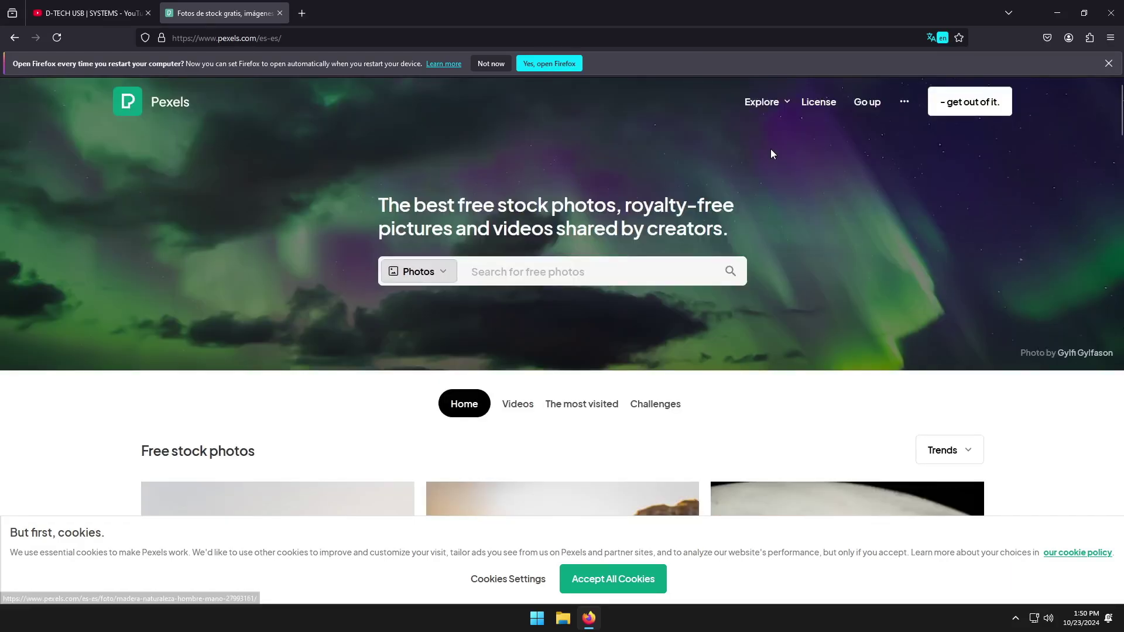
# Search Google for "audionautix" in a new tab, open the Audionautix site, and look through its home page
pyautogui.click(301, 12)
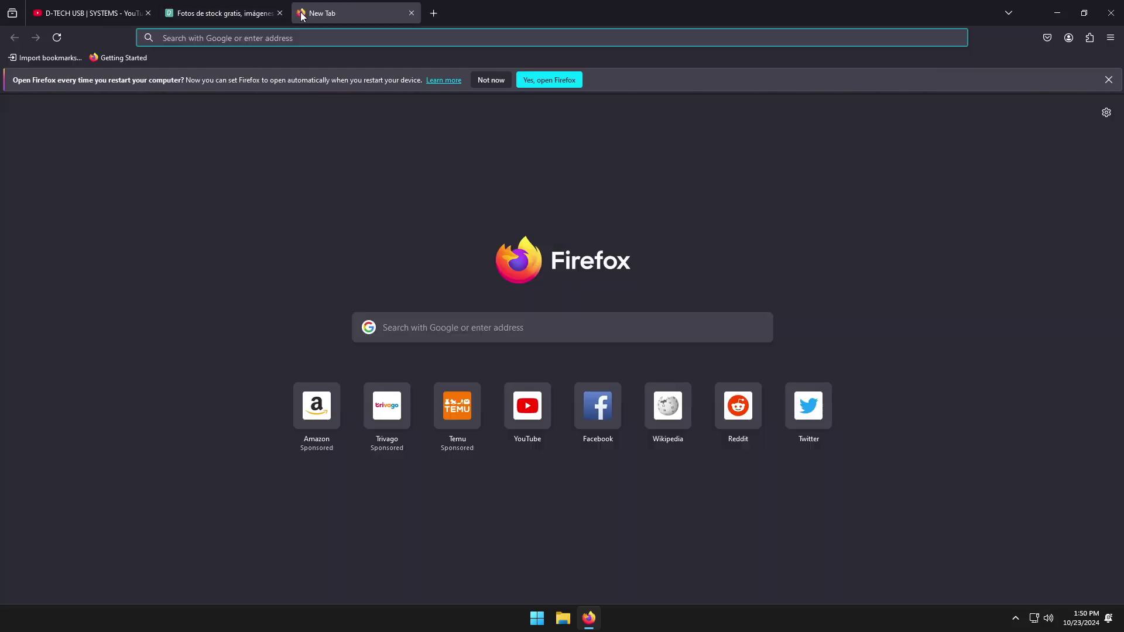
pyautogui.write('audionau')
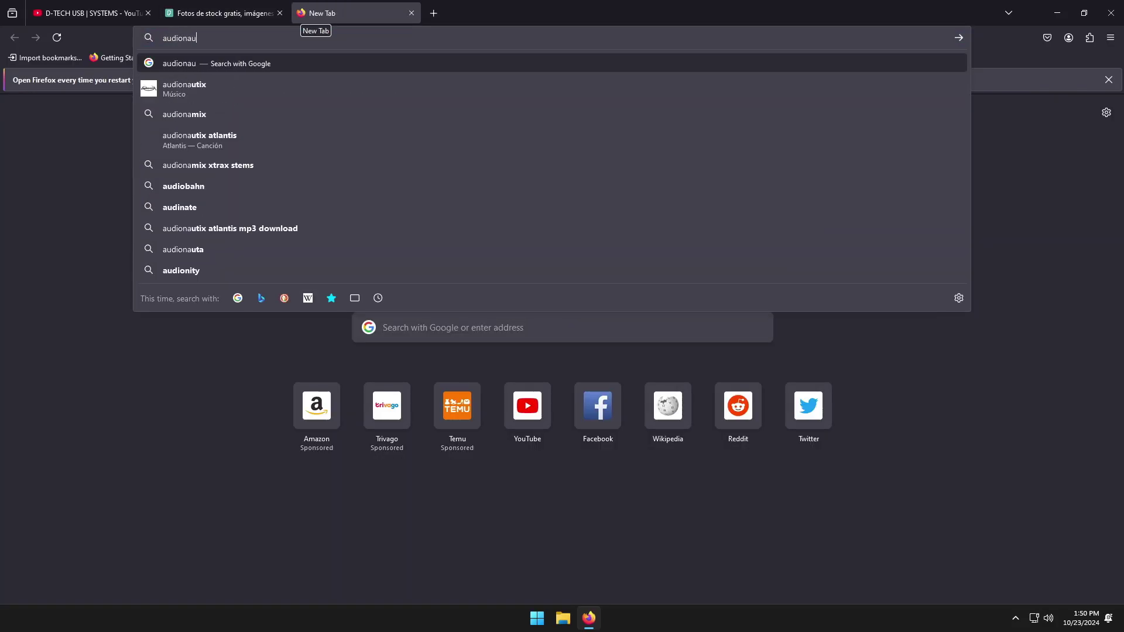
pyautogui.write('tix')
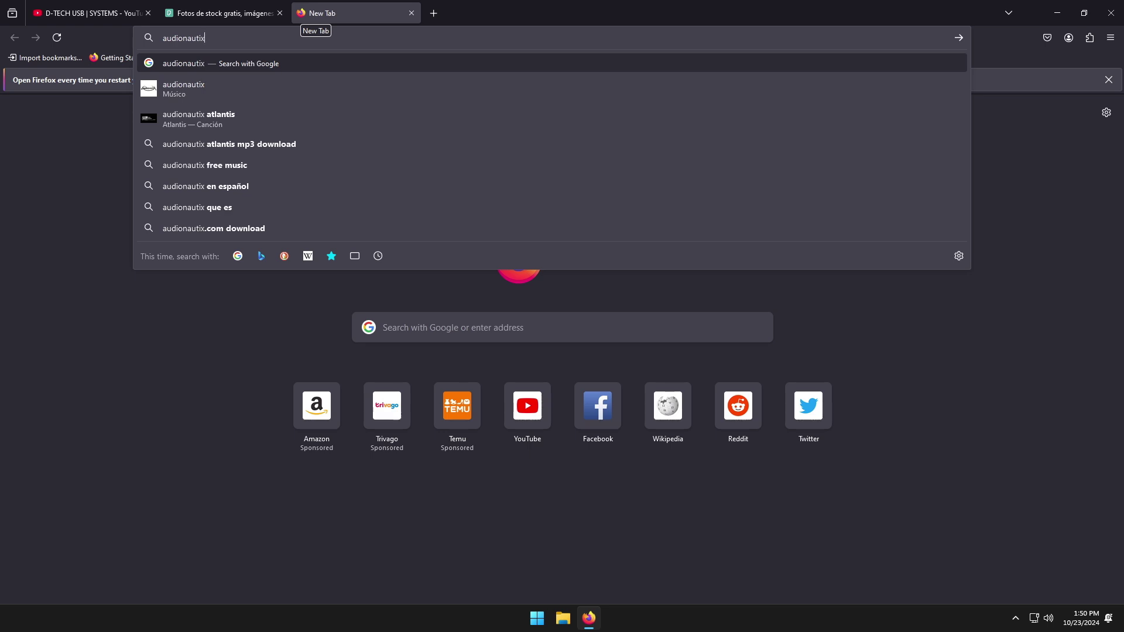
pyautogui.press('Return')
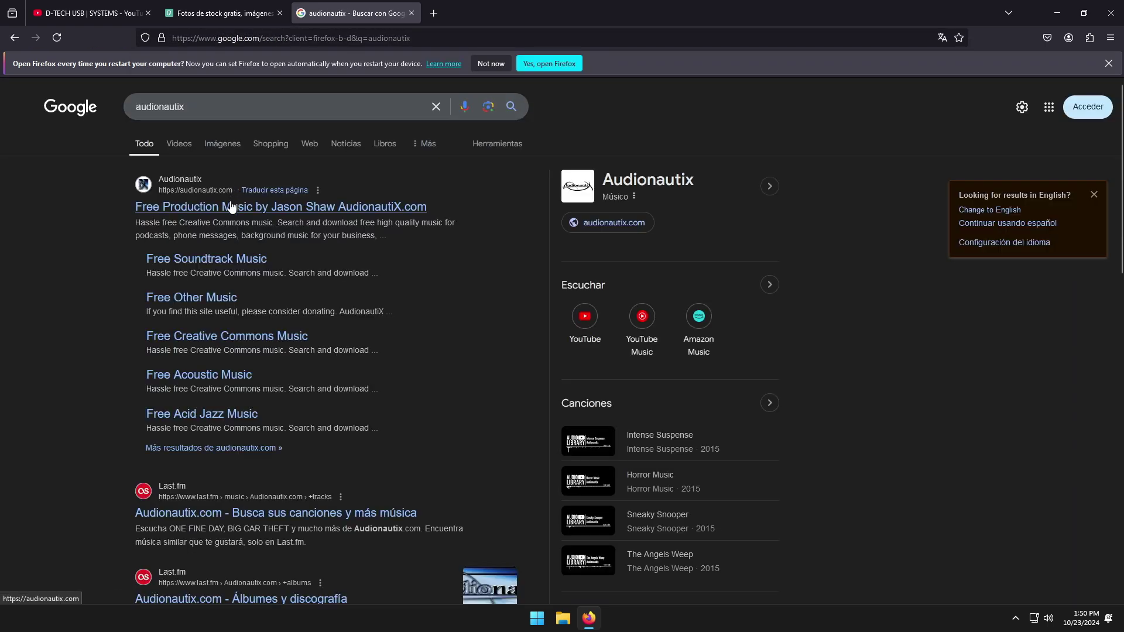
pyautogui.click(231, 207)
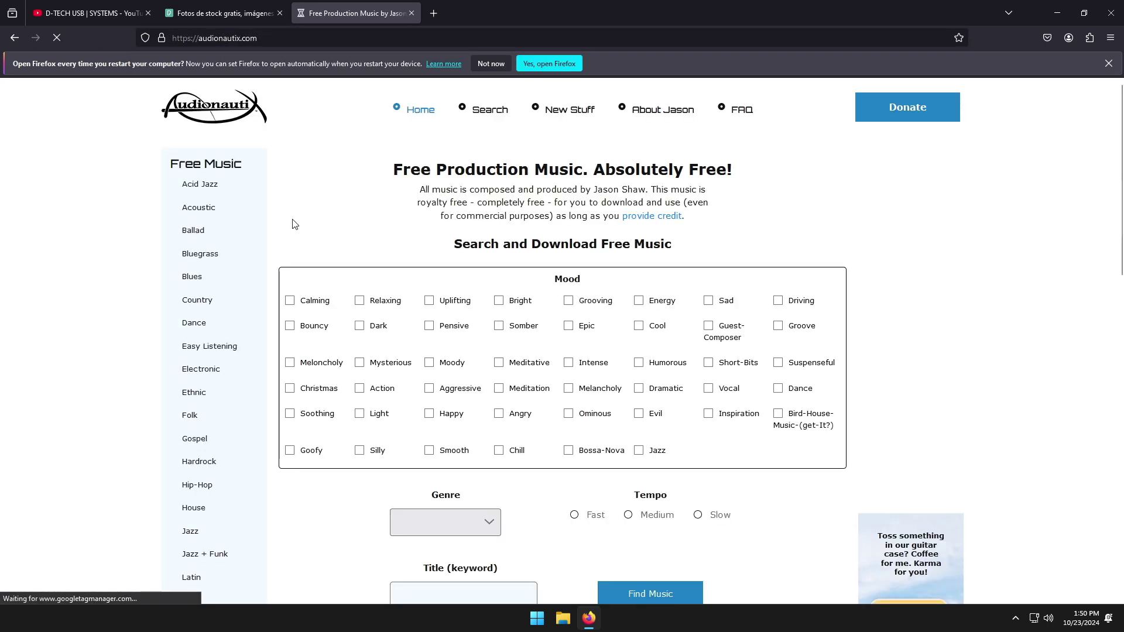
pyautogui.scroll(-10, 526, 343)
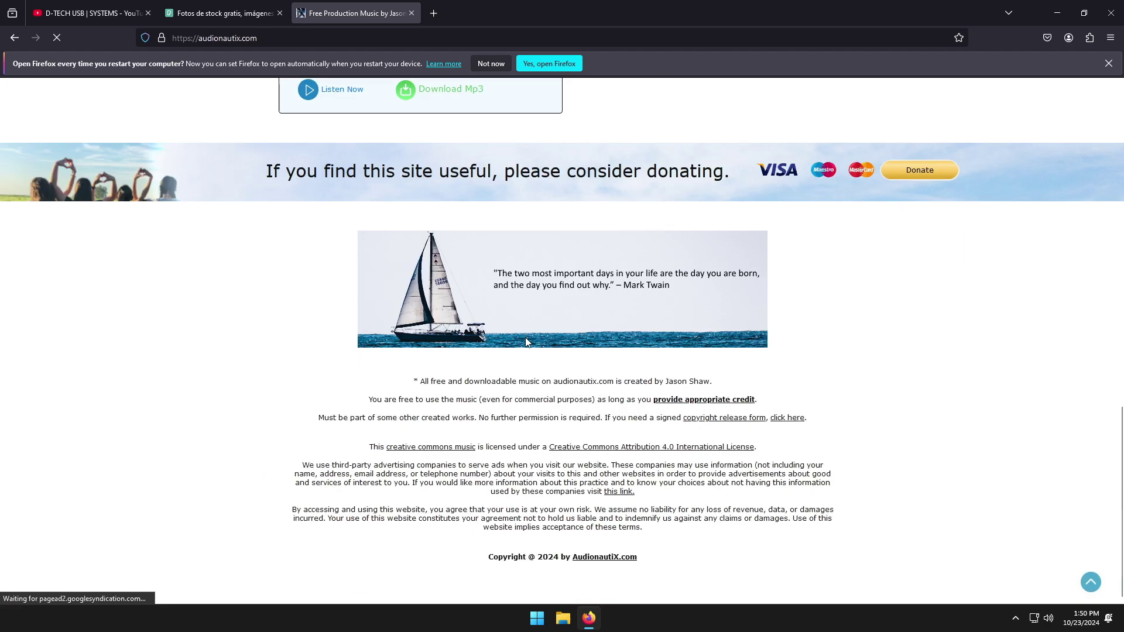
pyautogui.scroll(5, 525, 342)
pyautogui.scroll(10, 526, 342)
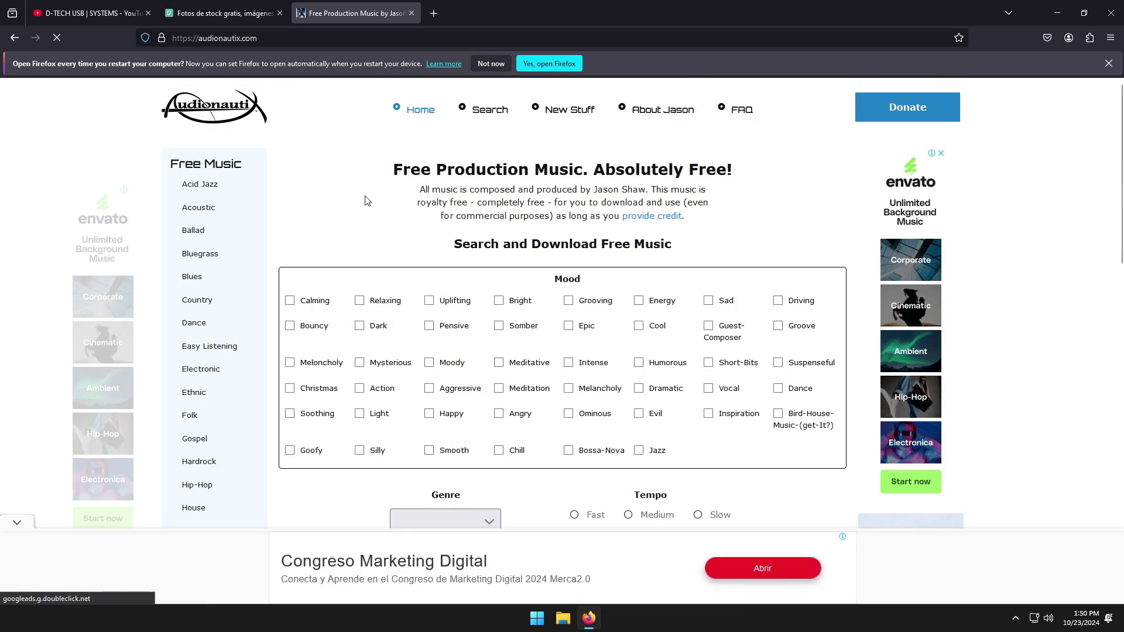
# Minimize Firefox and examine the running processes and the CPU and memory usage in Task Manager, closing it when done
pyautogui.click(1059, 14)
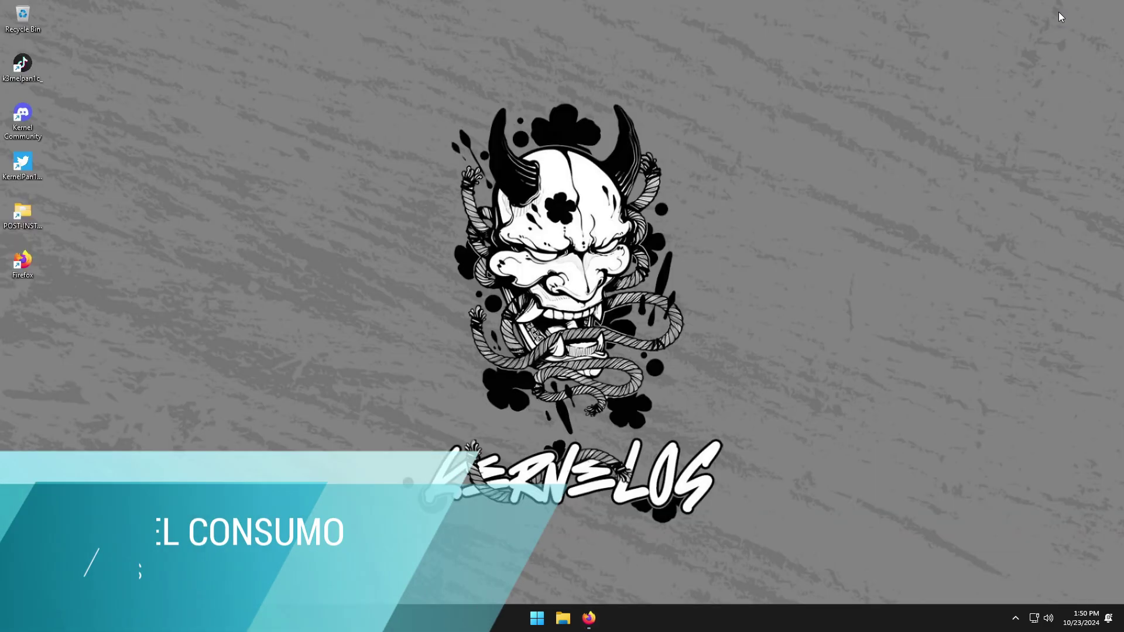
pyautogui.rightClick(806, 614)
pyautogui.click(851, 575)
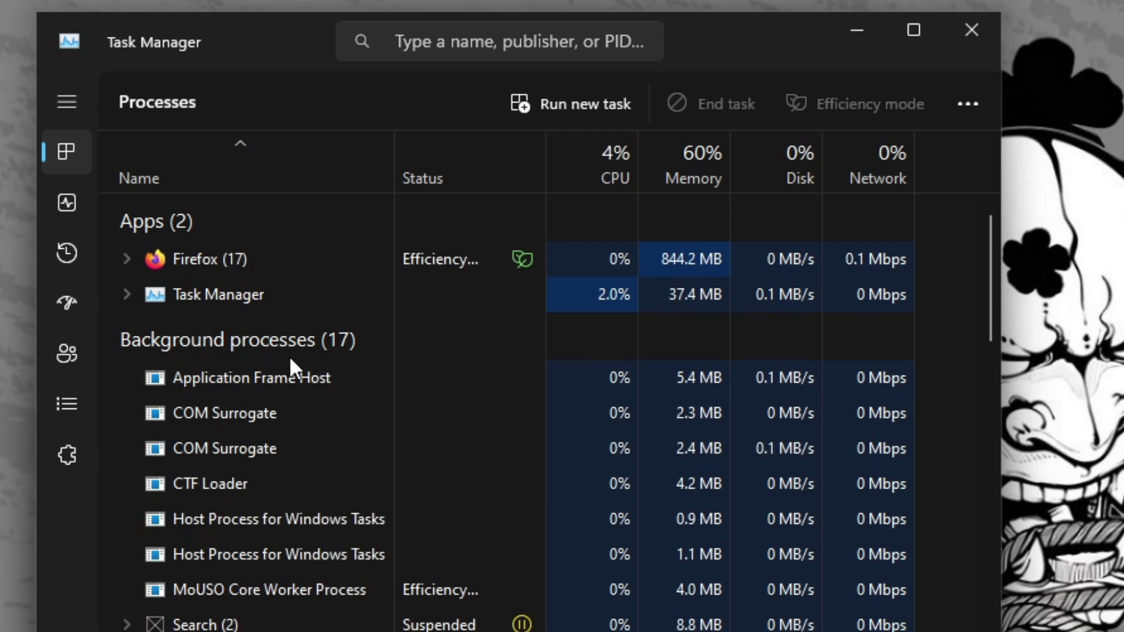
pyautogui.click(71, 205)
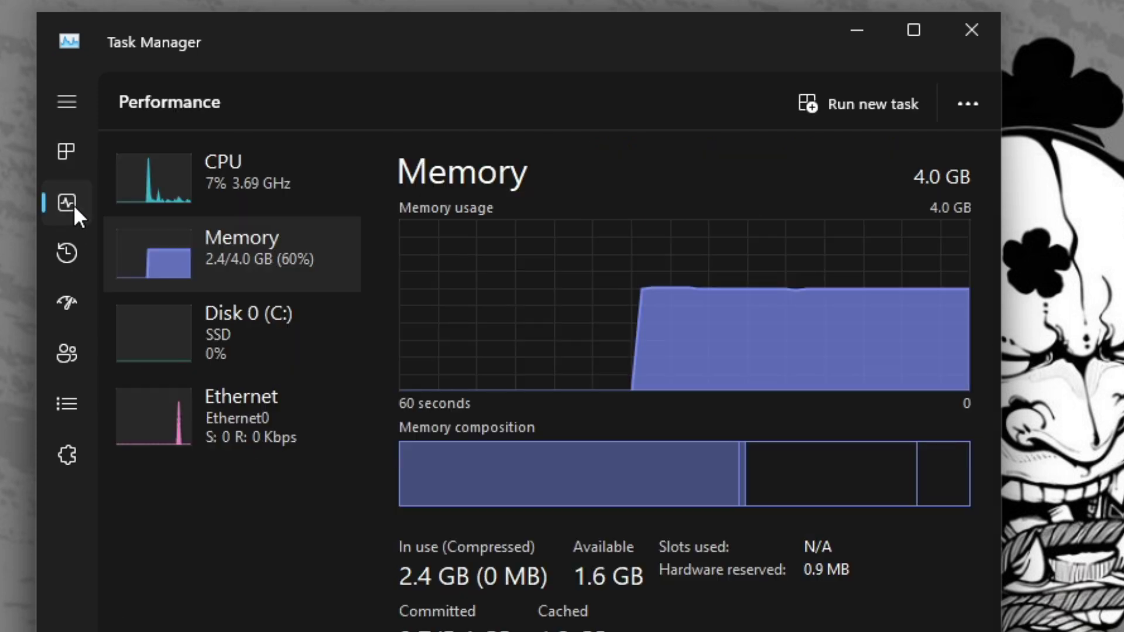
pyautogui.click(157, 202)
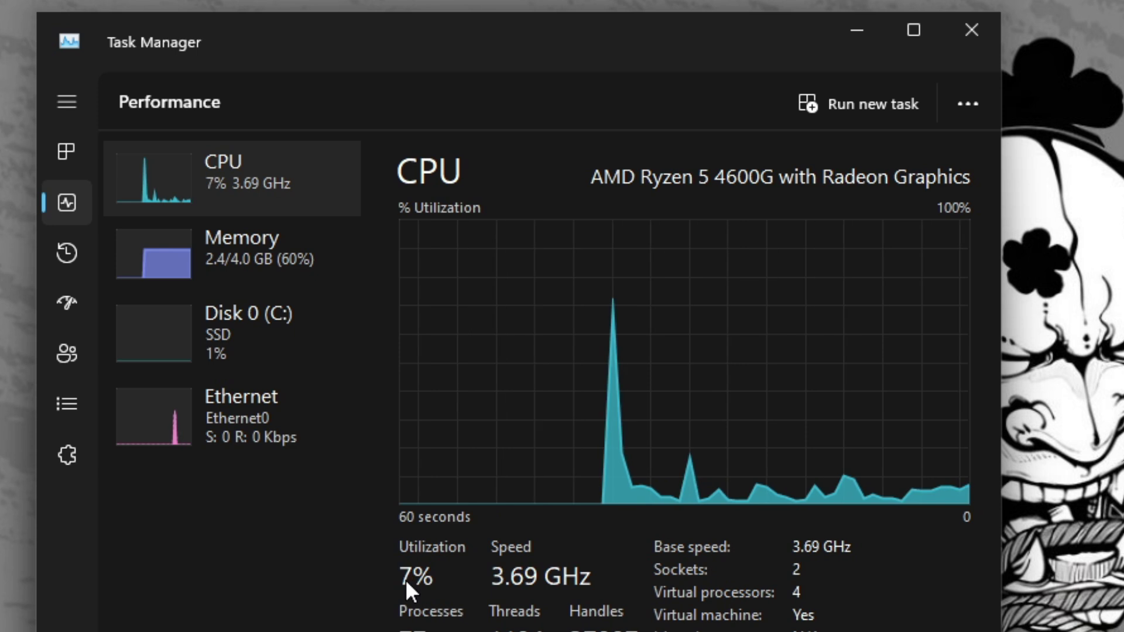
pyautogui.click(267, 266)
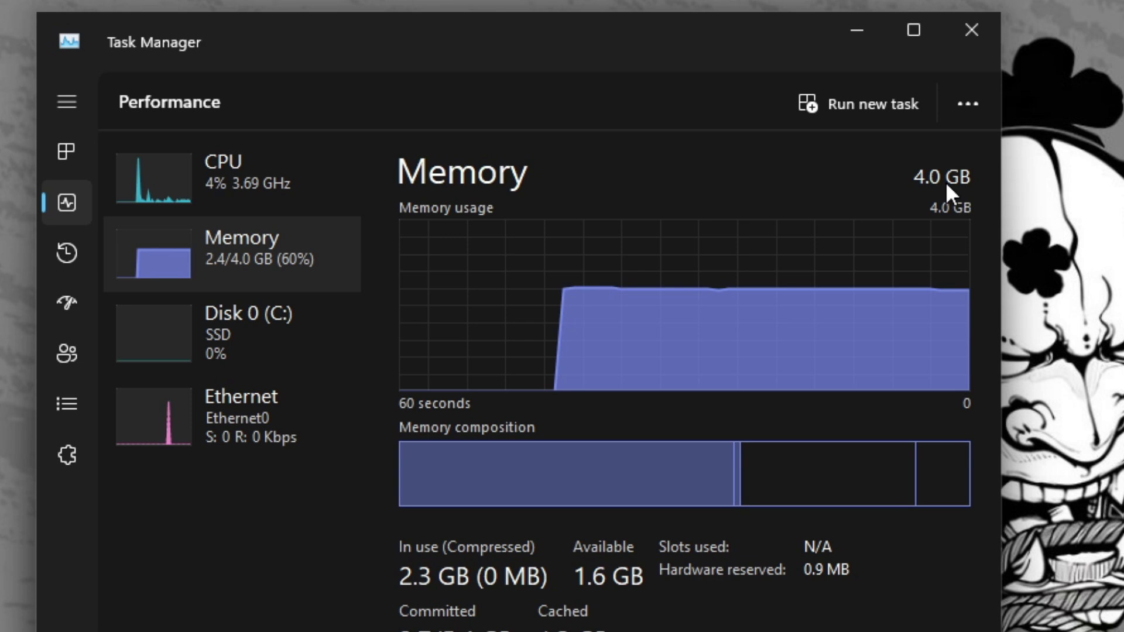
pyautogui.click(977, 30)
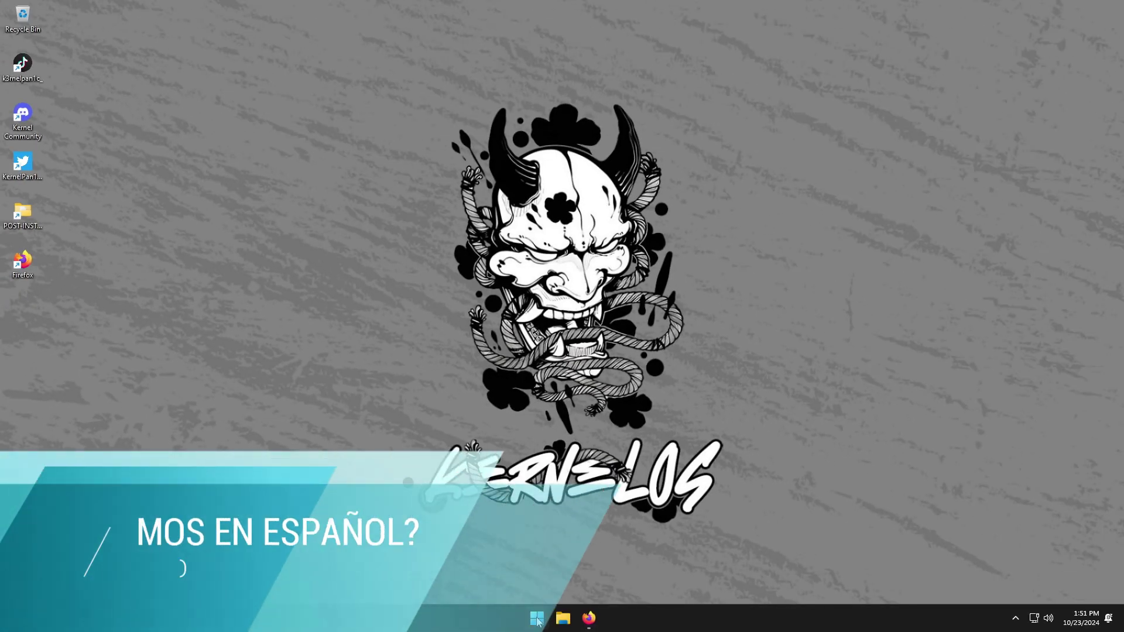
# Open the Language & region page of Windows Settings
pyautogui.press('super')
pyautogui.click(417, 276)
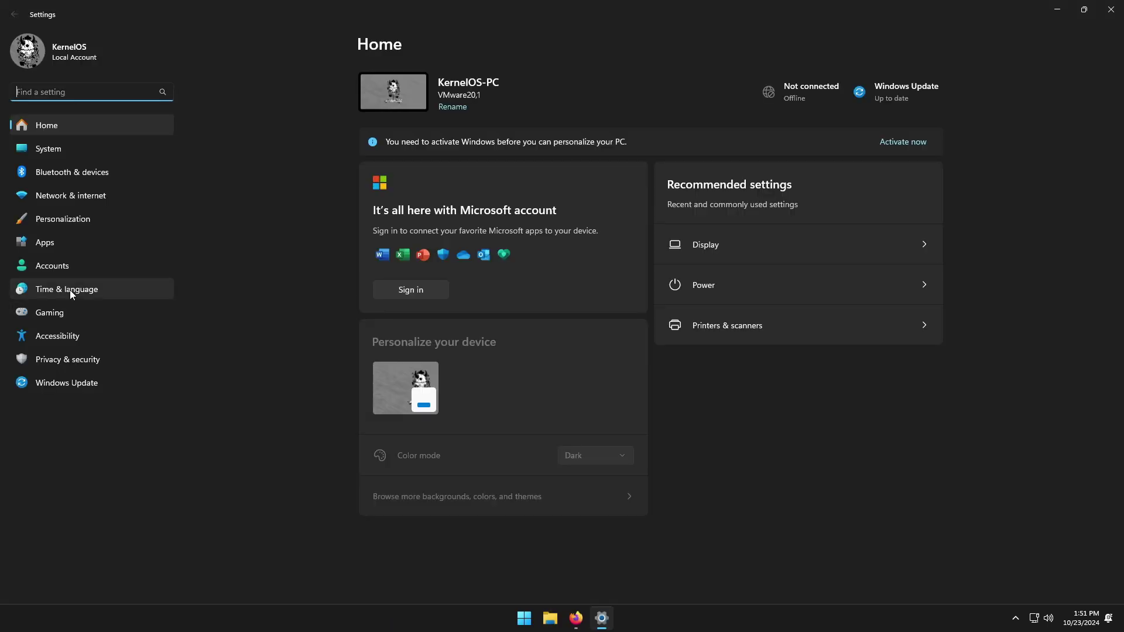
pyautogui.click(69, 291)
pyautogui.click(418, 185)
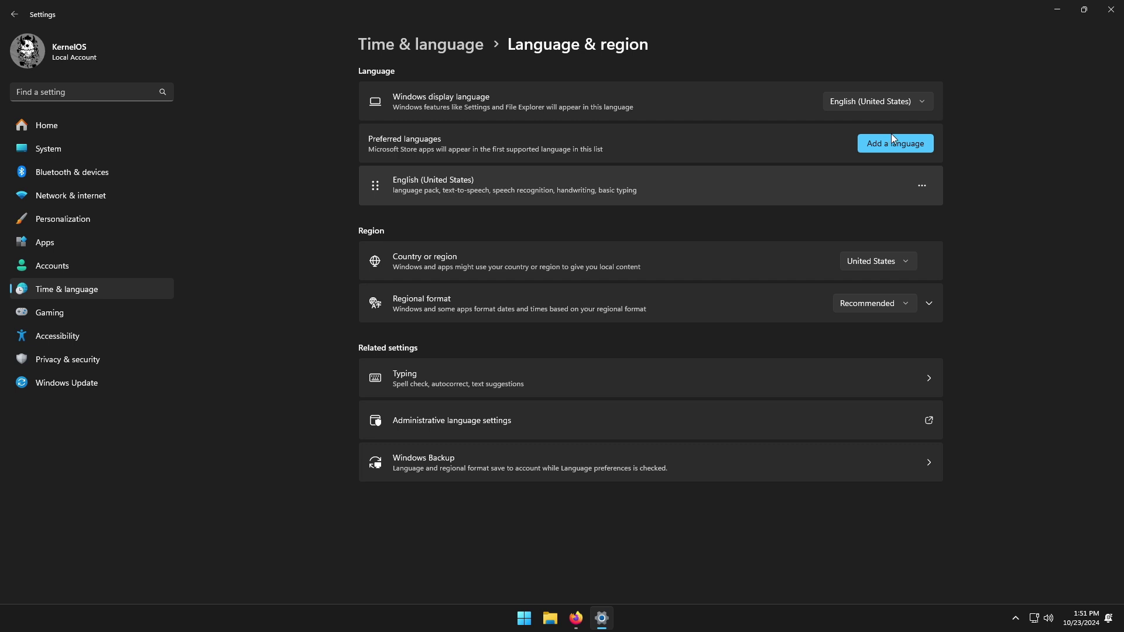
# Install Español (México) as the Windows display language, signing out and back in to apply it
pyautogui.click(894, 143)
pyautogui.write('s')
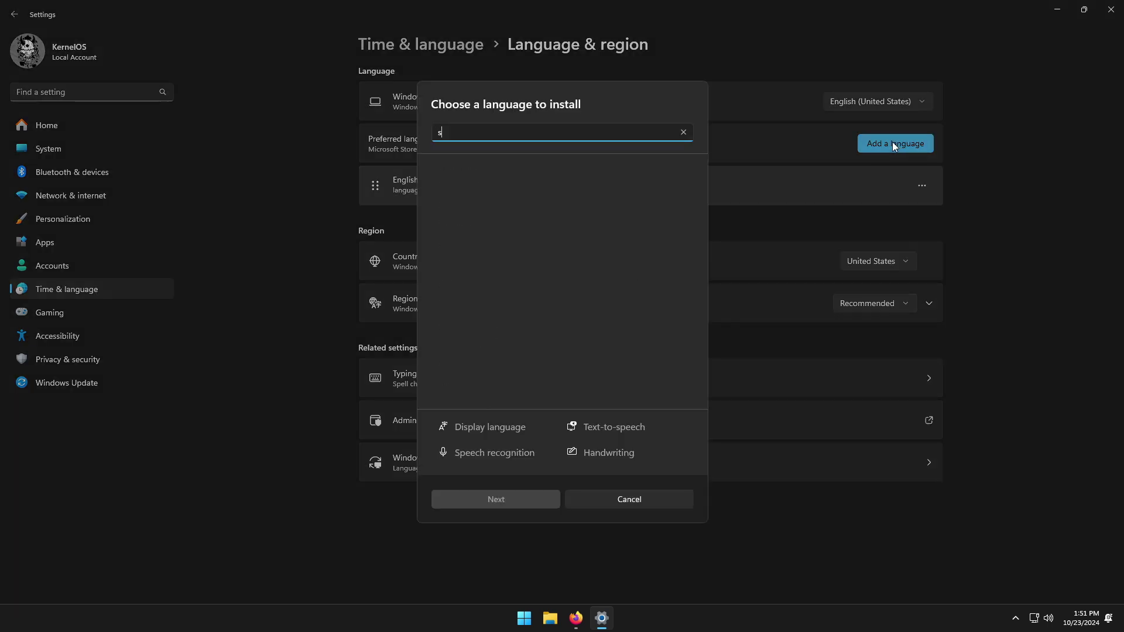
pyautogui.write('panish')
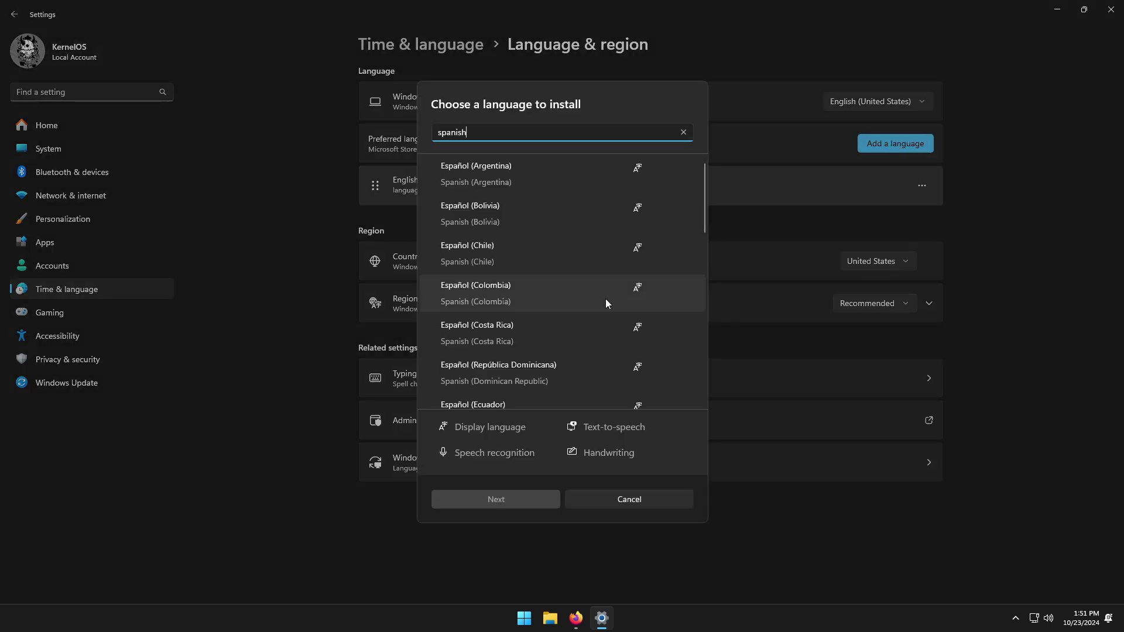
pyautogui.scroll(-2, 541, 315)
pyautogui.scroll(-2, 541, 316)
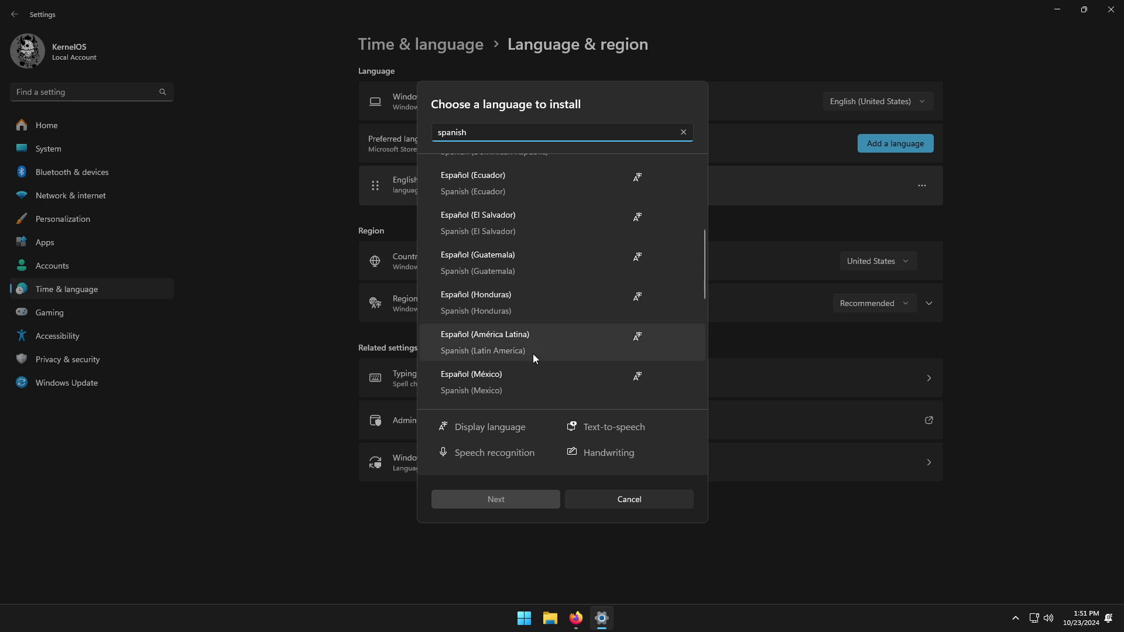
pyautogui.click(489, 375)
pyautogui.click(487, 500)
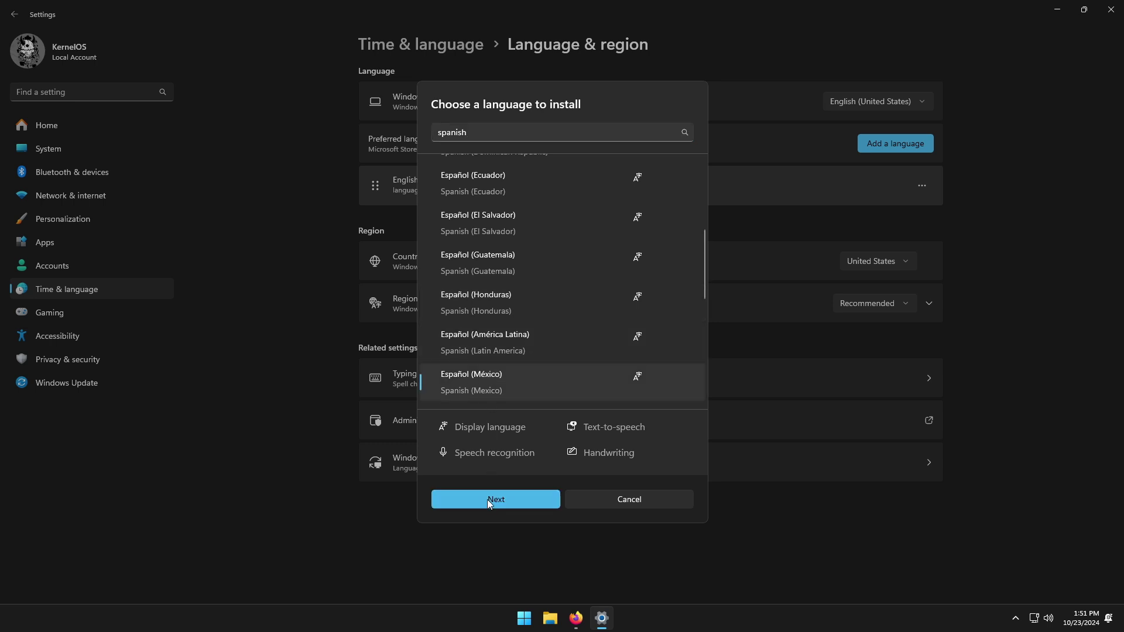
pyautogui.click(489, 501)
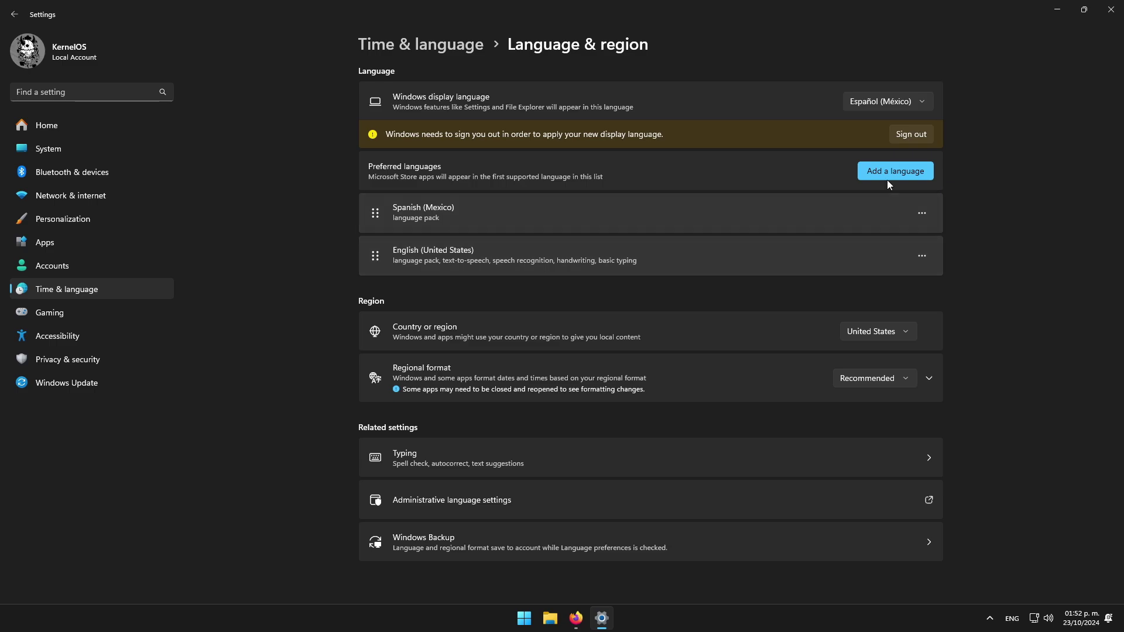
pyautogui.click(906, 135)
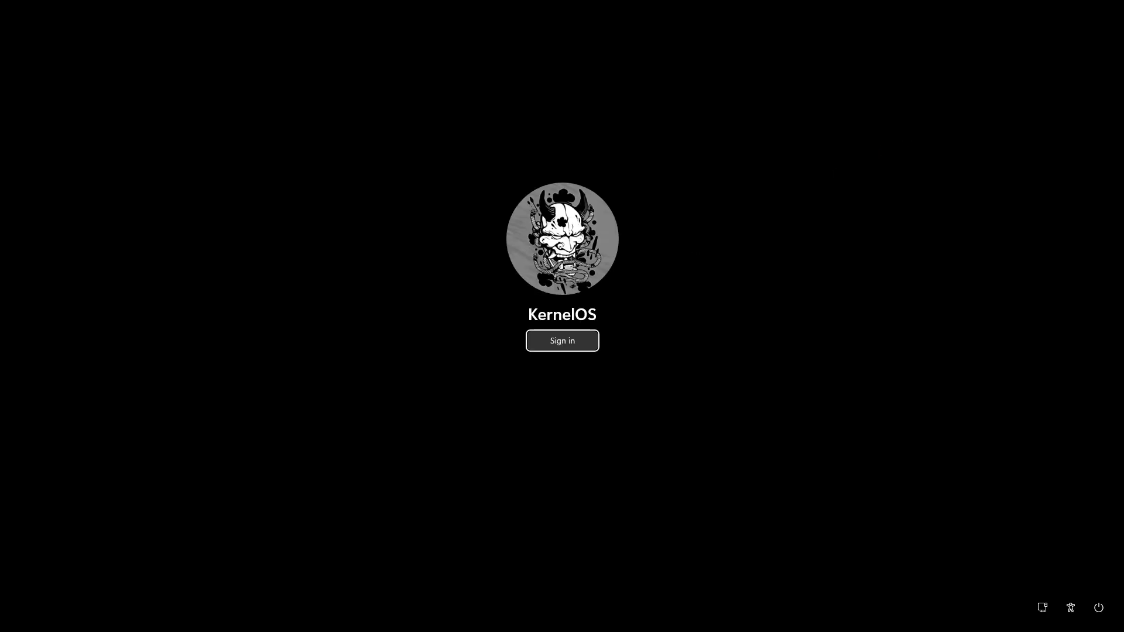
pyautogui.click(561, 339)
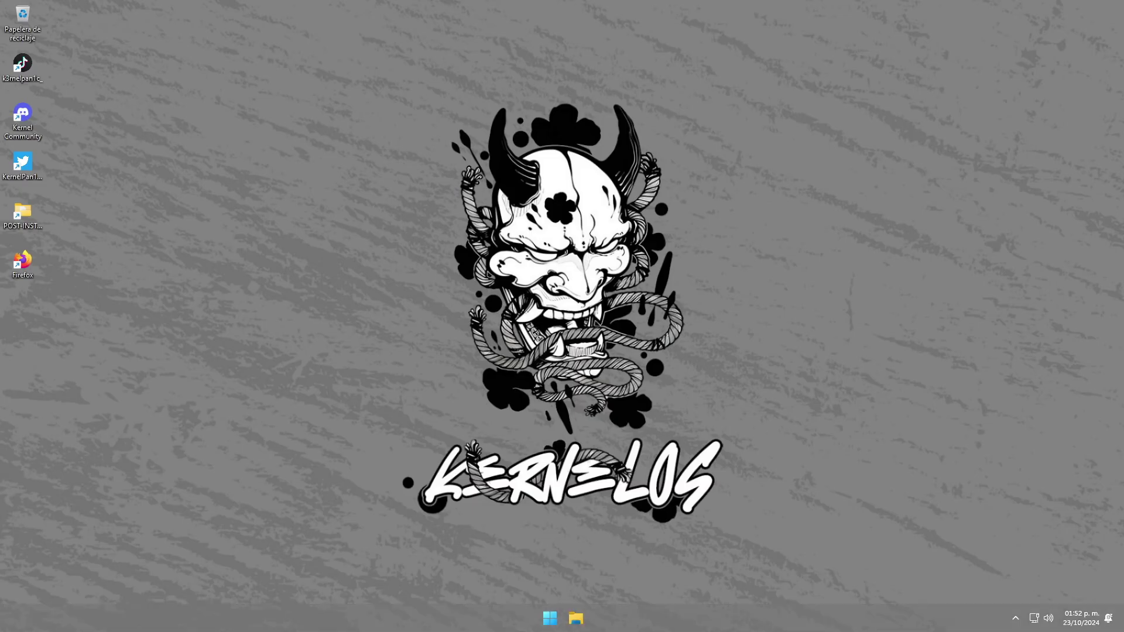
# Check the interface language of the Start menu and File Explorer's Este equipo view, closing both when done
pyautogui.click(546, 624)
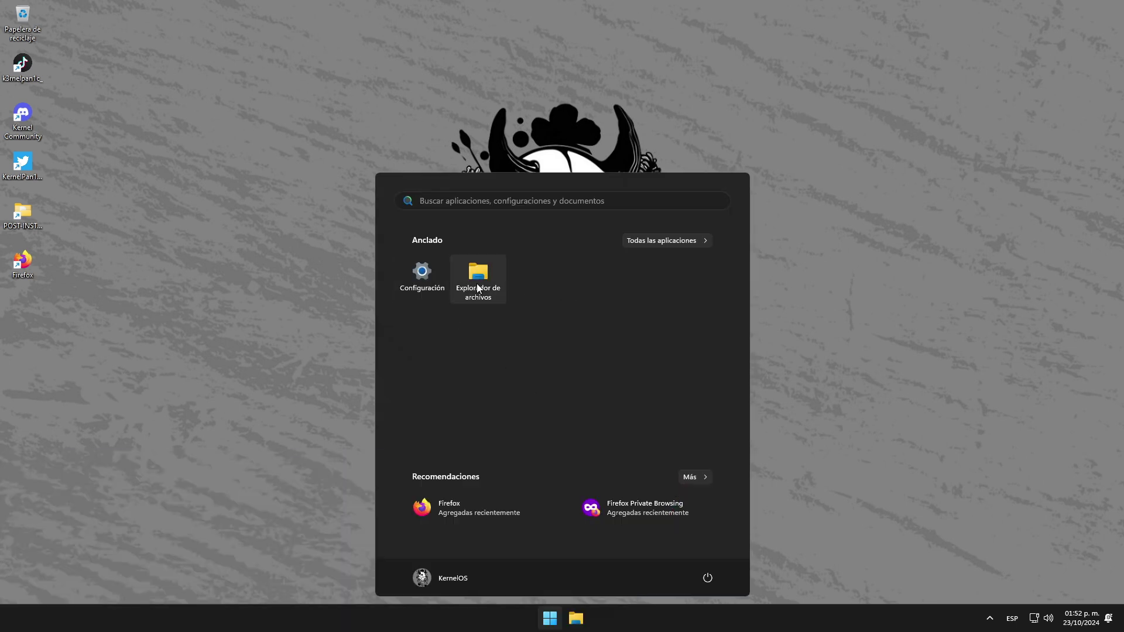
pyautogui.click(843, 437)
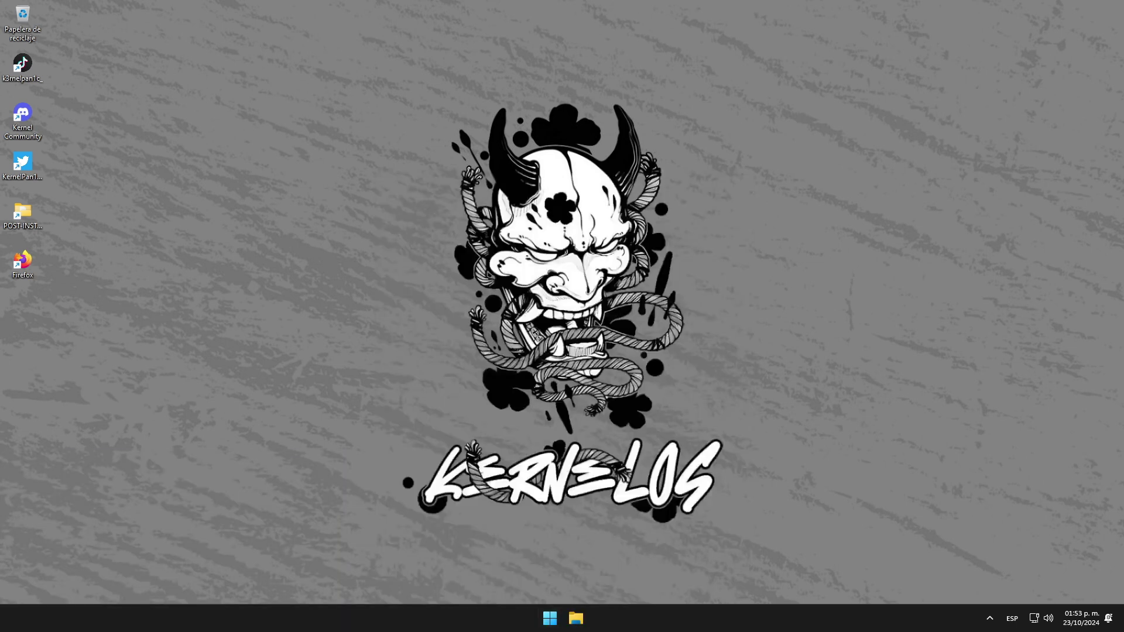
pyautogui.click(575, 617)
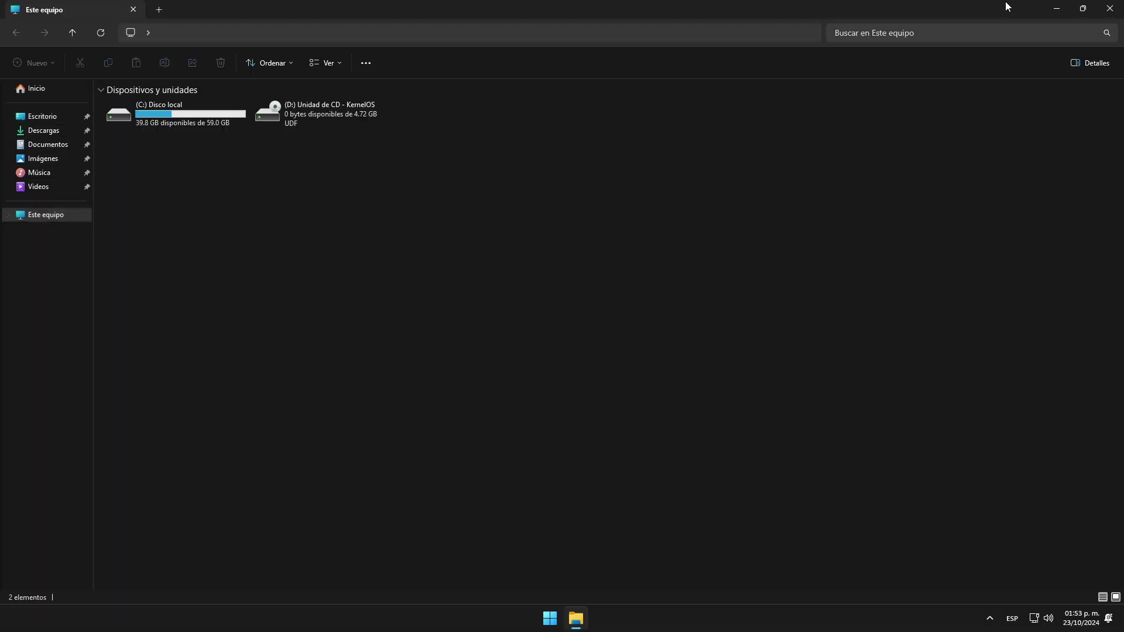
pyautogui.click(1116, 9)
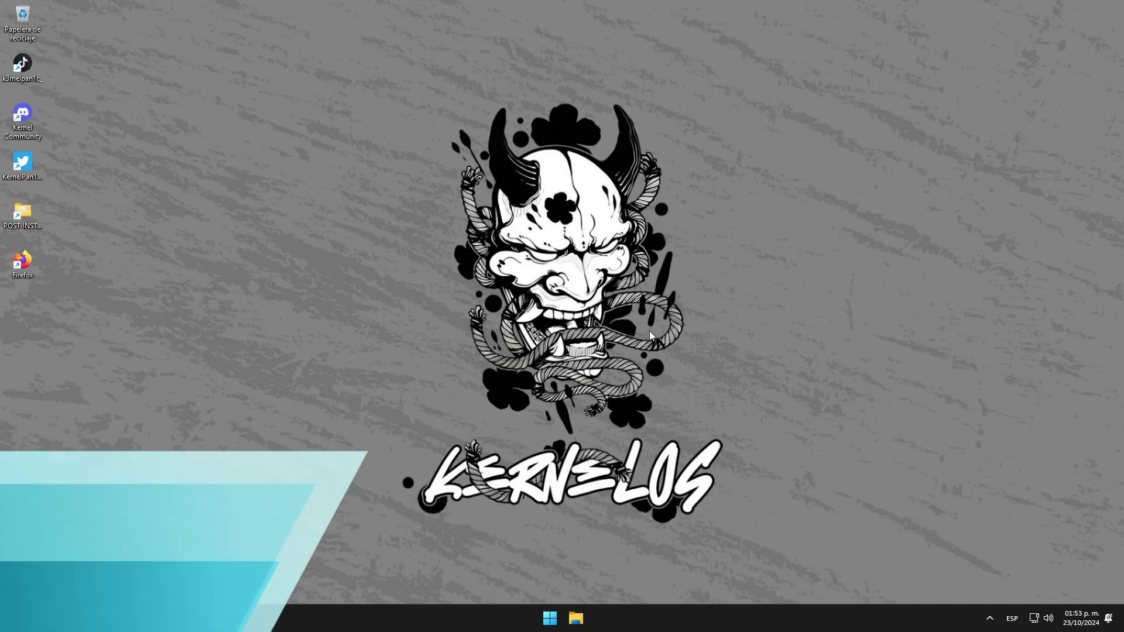